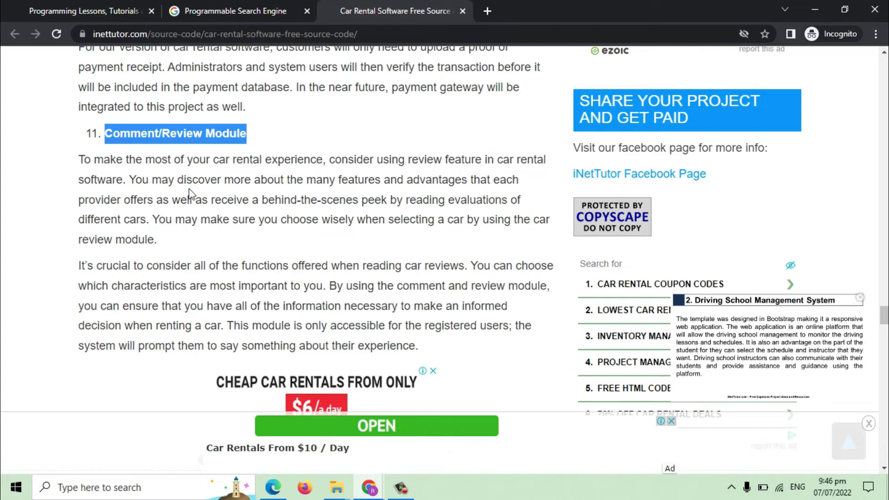
# Scroll down the article, highlighting the Recommendations and Change log and updates headings.
pyautogui.moveTo(397, 137); pyautogui.dragTo(74, 137)
pyautogui.scroll(-10, 128, 166)
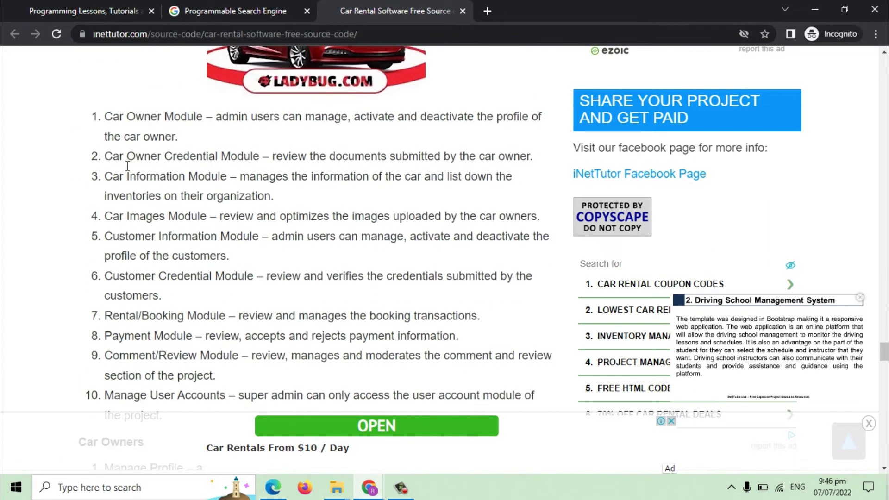
pyautogui.scroll(-2, 128, 166)
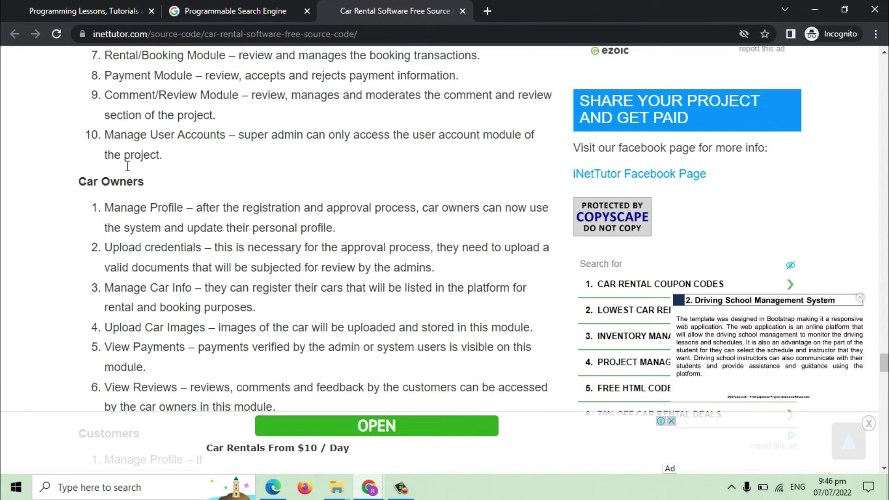
pyautogui.scroll(-10, 127, 165)
pyautogui.moveTo(279, 252); pyautogui.dragTo(79, 263)
pyautogui.scroll(-5, 171, 254)
pyautogui.click(172, 221)
pyautogui.moveTo(172, 221); pyautogui.dragTo(69, 218)
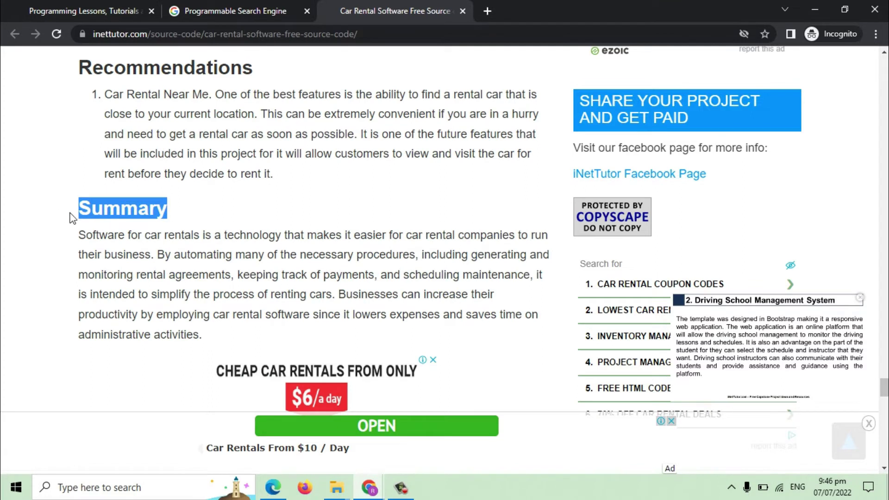
pyautogui.scroll(-10, 179, 232)
pyautogui.moveTo(317, 204); pyautogui.dragTo(75, 204)
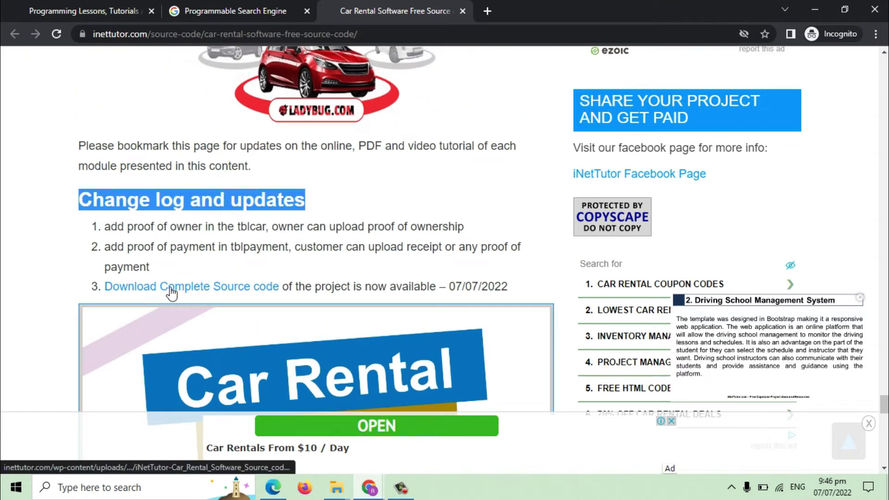
# Download the complete source code zip and show iNetTutor-Car_Rental_Software_Source_code.zip in its folder.
pyautogui.click(170, 289)
pyautogui.click(496, 312)
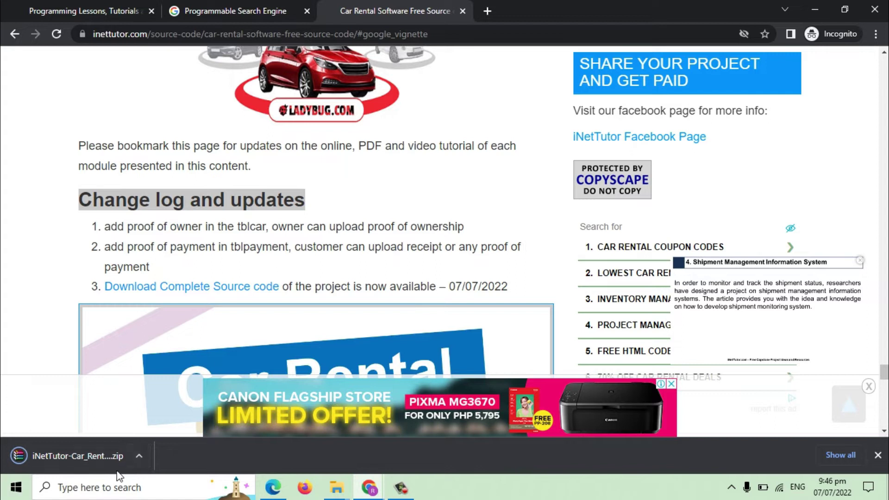
pyautogui.click(142, 461)
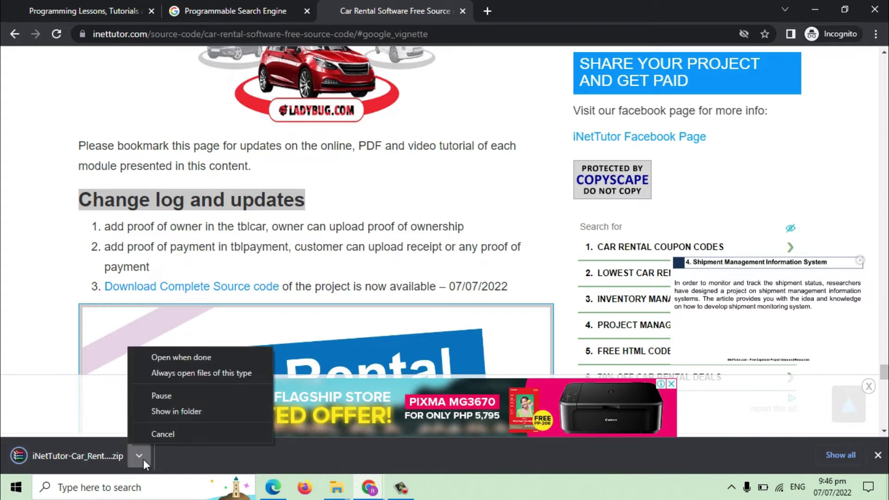
pyautogui.click(176, 412)
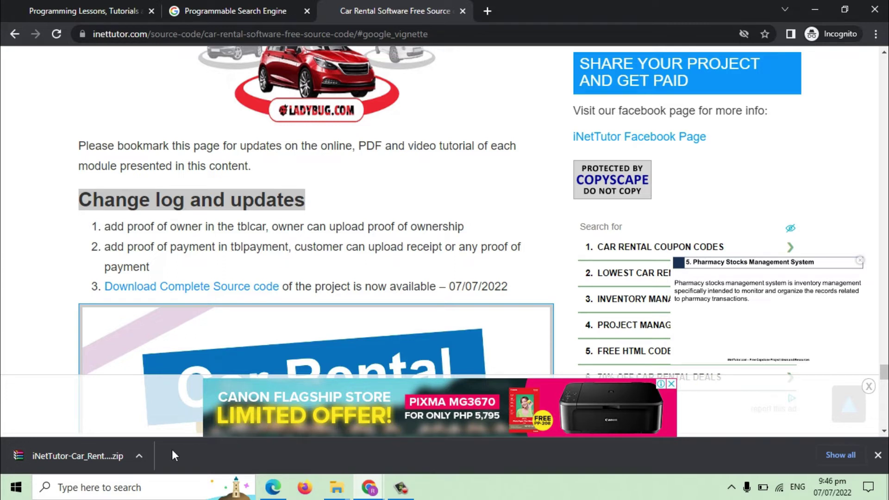
pyautogui.click(138, 457)
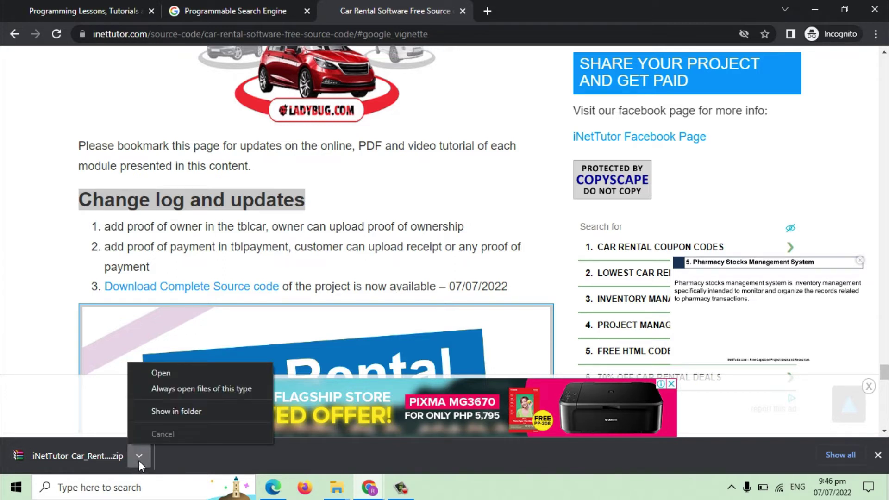
pyautogui.click(175, 412)
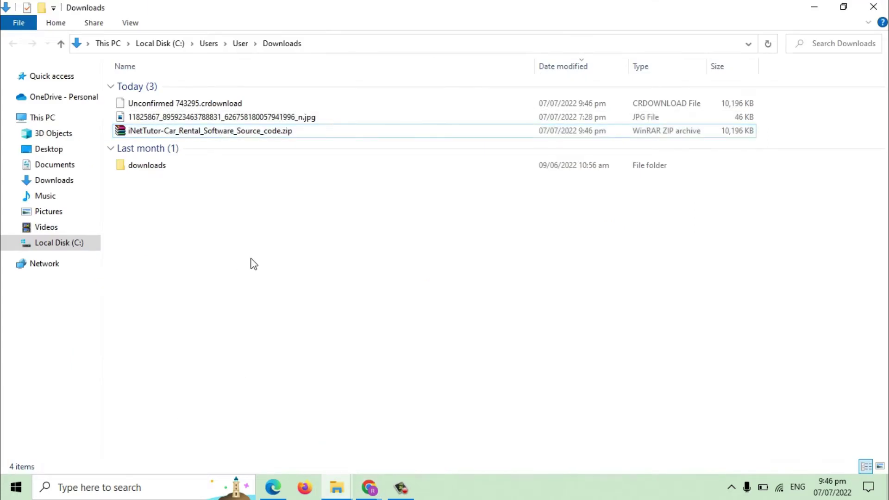
# Move the source code zip from Downloads into C:\xampp\htdocs.
pyautogui.click(204, 104)
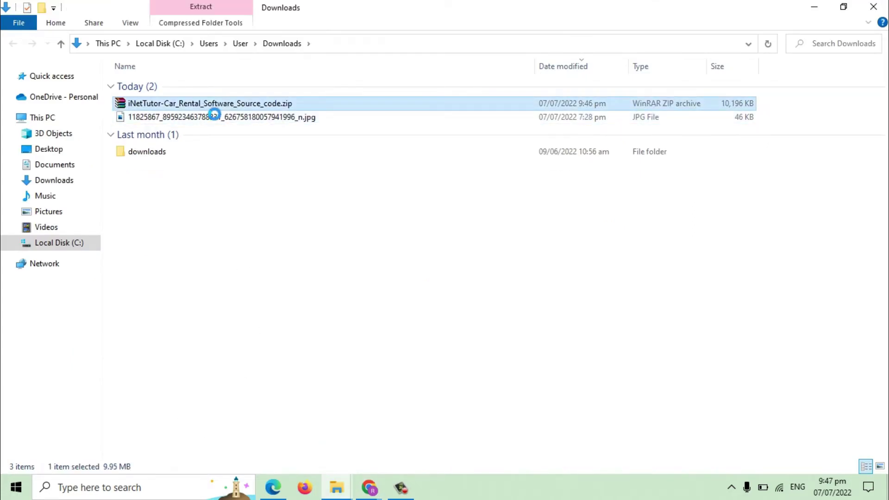
pyautogui.rightClick(204, 103)
pyautogui.click(244, 333)
pyautogui.click(68, 244)
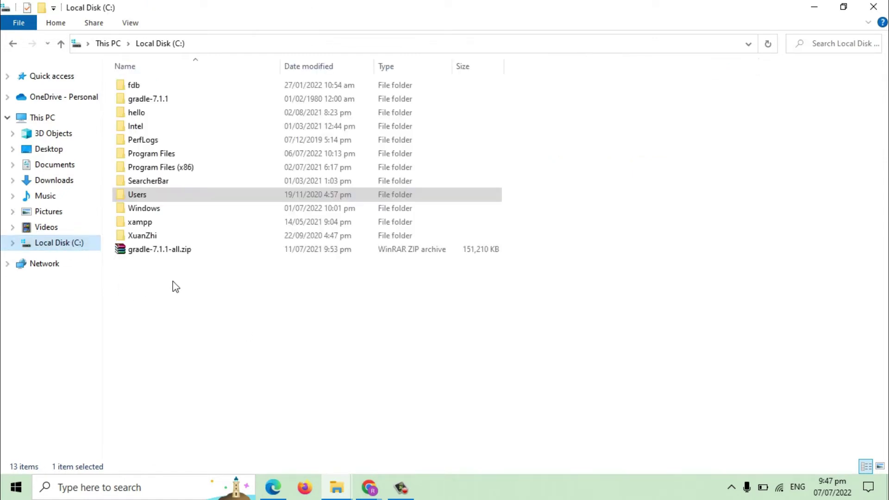
pyautogui.doubleClick(140, 223)
pyautogui.doubleClick(138, 155)
pyautogui.rightClick(686, 195)
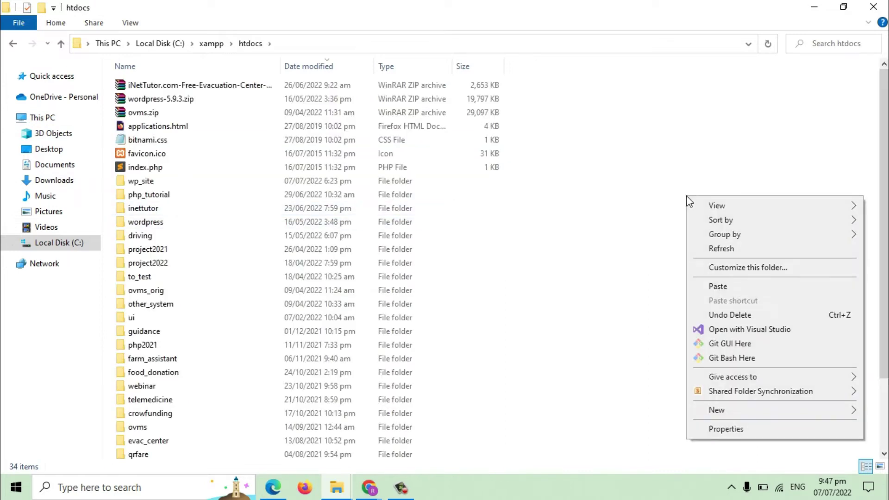
pyautogui.click(720, 287)
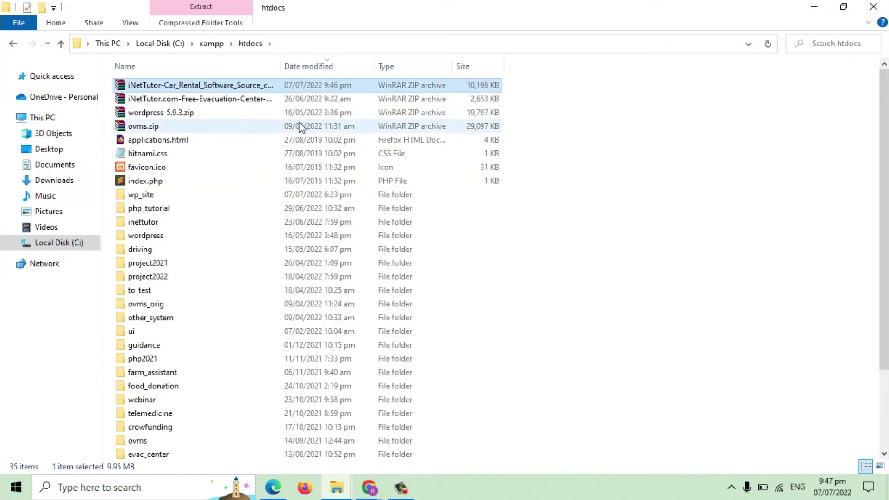
# Extract the zip in htdocs into the inettutor_car_rental folder and return to Chrome.
pyautogui.rightClick(244, 88)
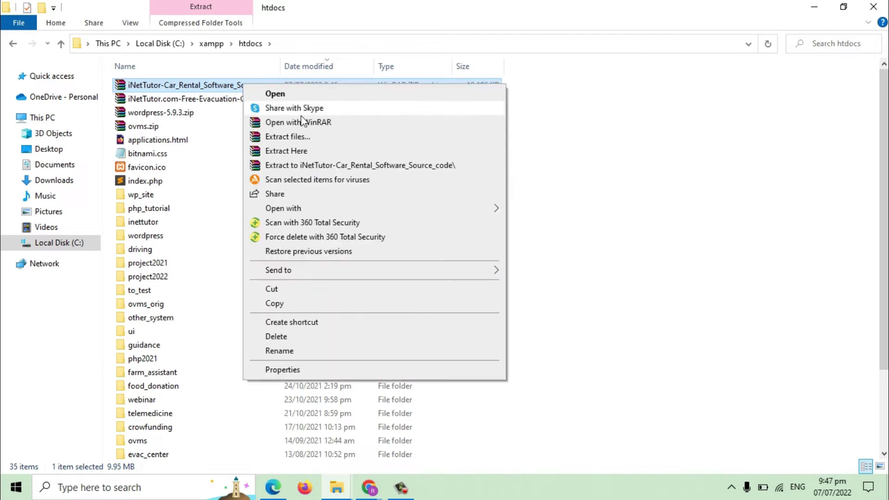
pyautogui.click(299, 151)
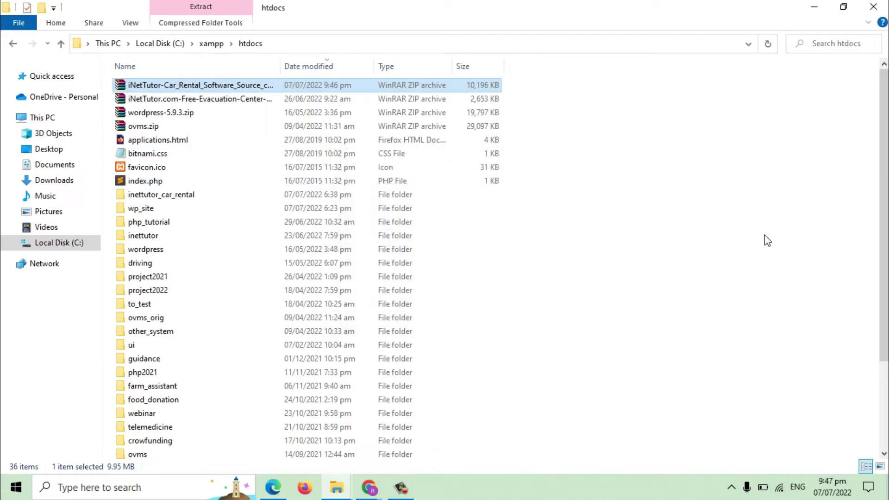
pyautogui.click(162, 197)
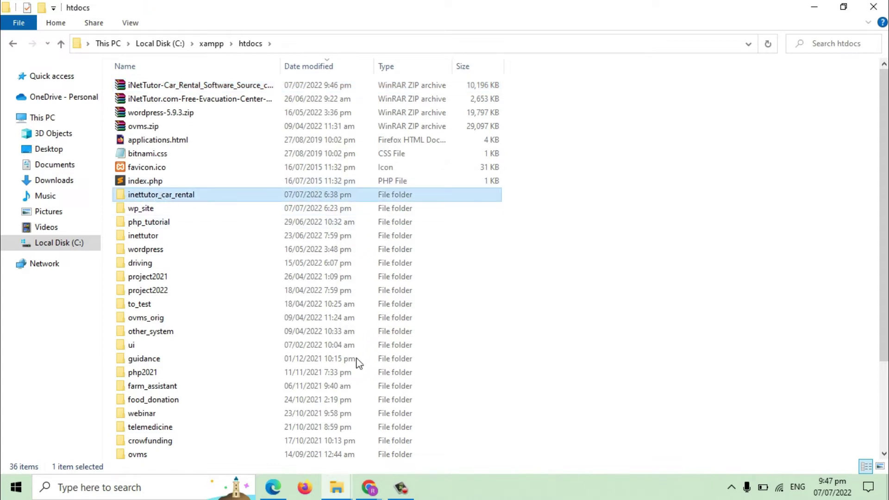
pyautogui.moveTo(369, 487)
pyautogui.click(420, 435)
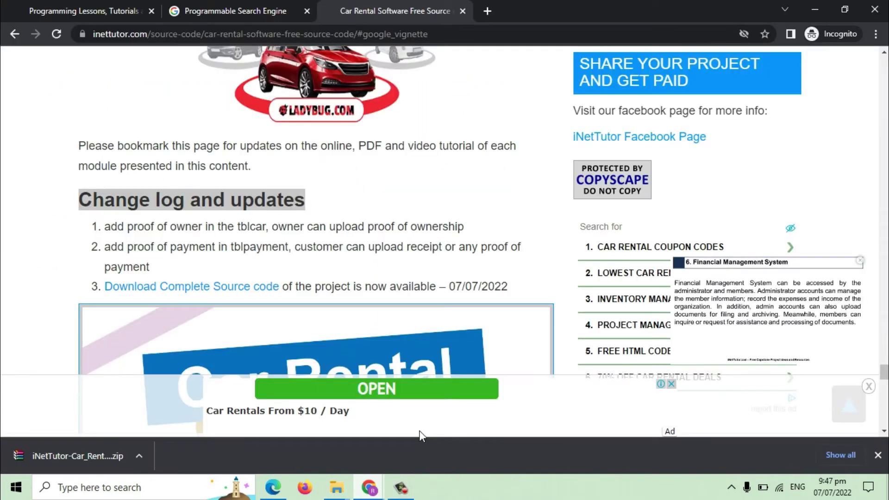
# Open phpMyAdmin from the localhost XAMPP dashboard and go to its Databases page.
pyautogui.click(490, 10)
pyautogui.write('loca')
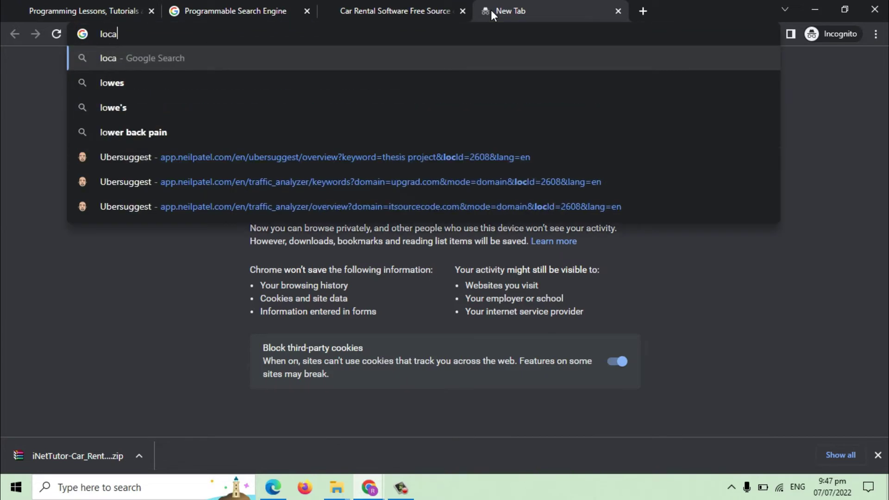
pyautogui.write('lhost')
pyautogui.press('Return')
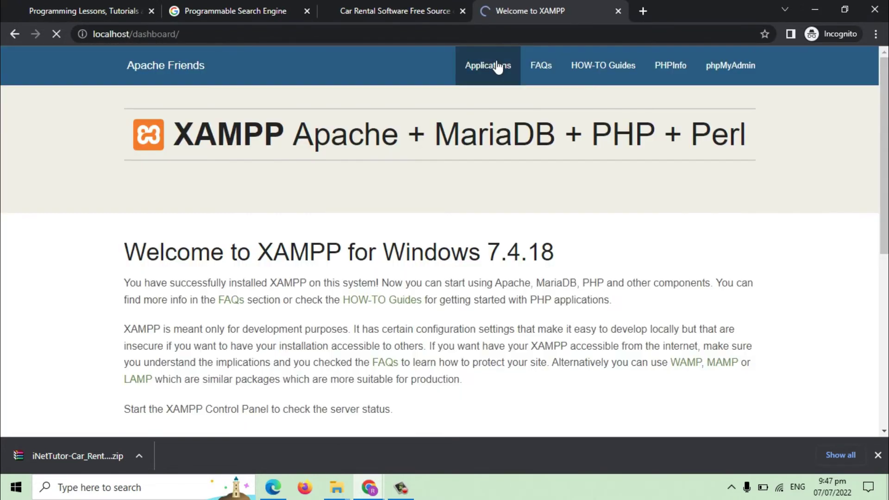
pyautogui.click(730, 66)
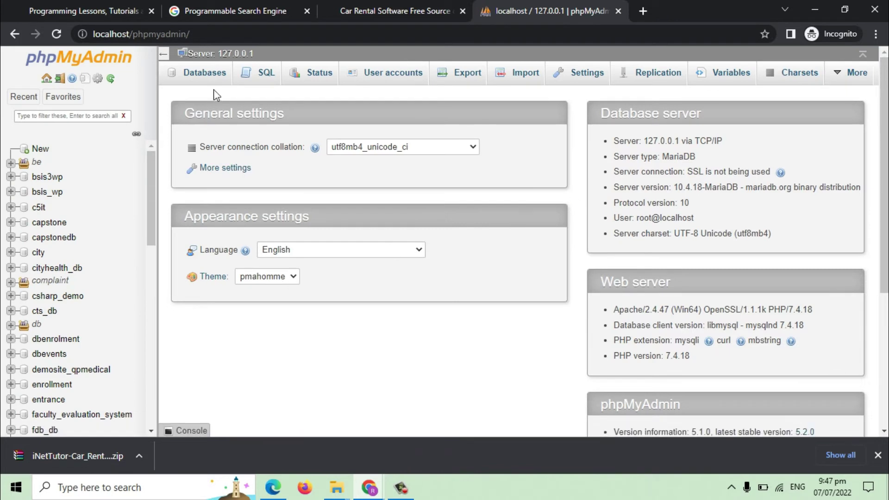
pyautogui.click(209, 73)
# Copy the database name inet_car_rental from the project's Users and Database.txt notes.
pyautogui.moveTo(337, 487)
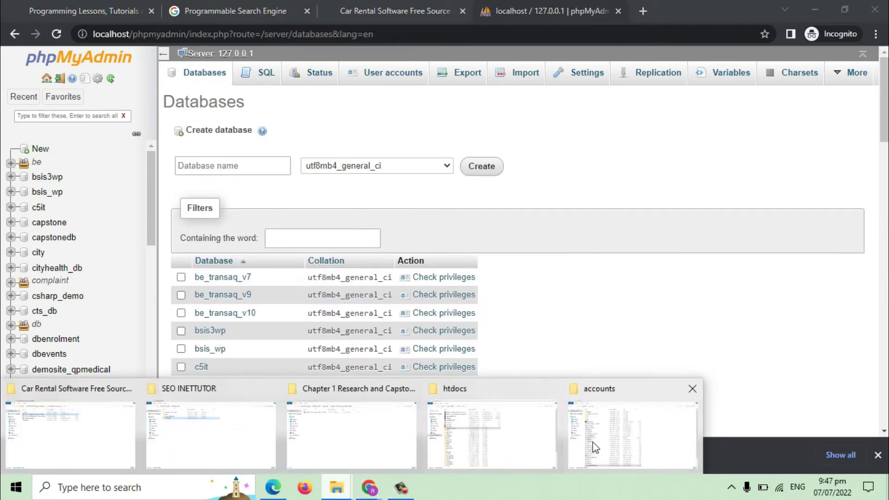
pyautogui.click(477, 442)
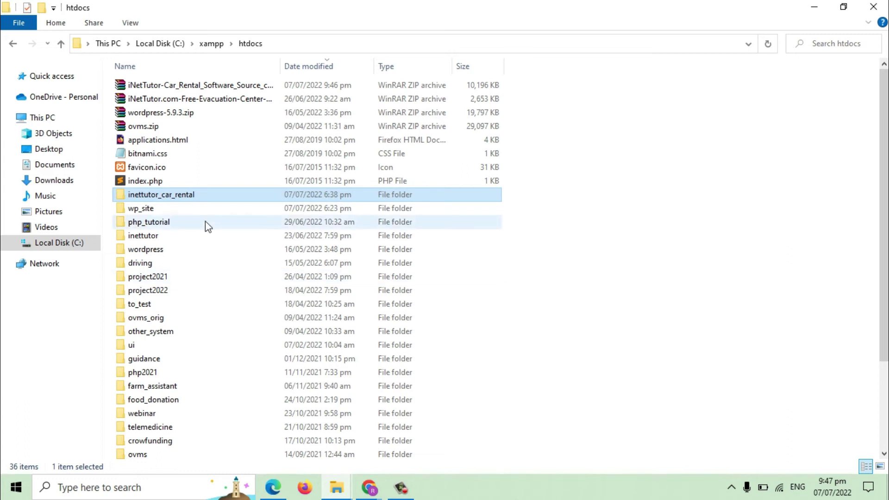
pyautogui.doubleClick(181, 195)
pyautogui.doubleClick(157, 155)
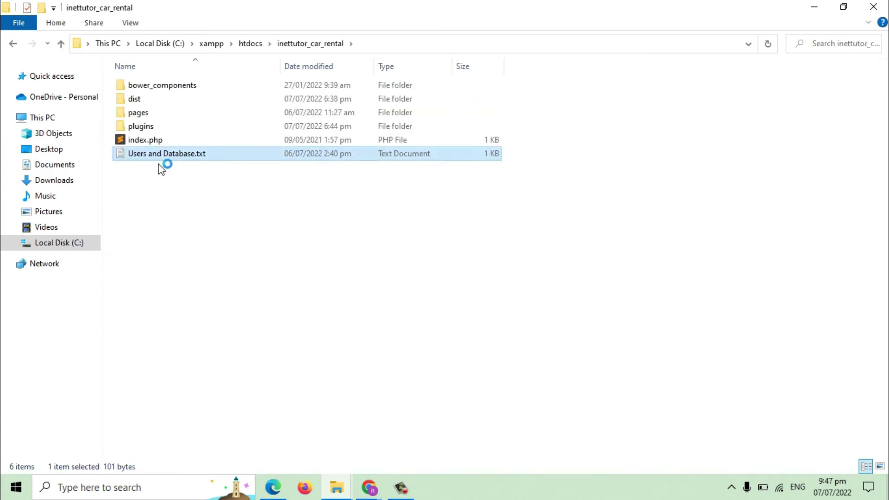
pyautogui.moveTo(278, 140); pyautogui.dragTo(449, 145)
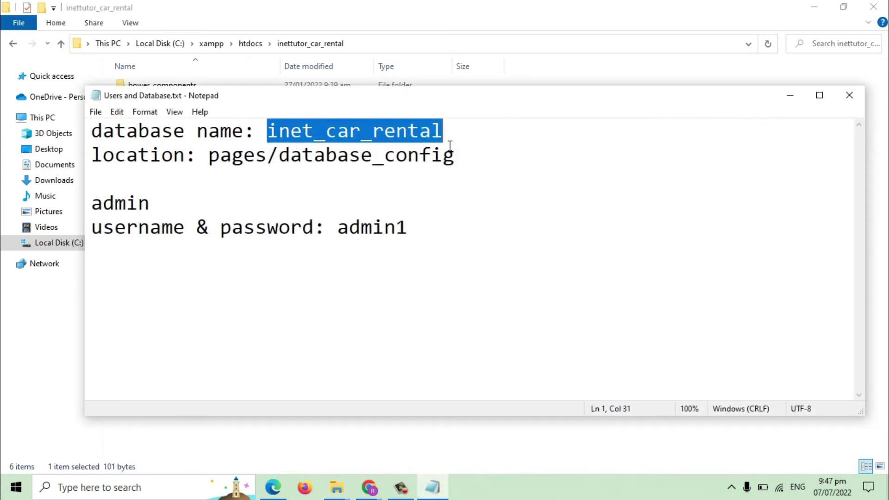
# Paste inet_car_rental as the new database name and create it.
pyautogui.click(369, 486)
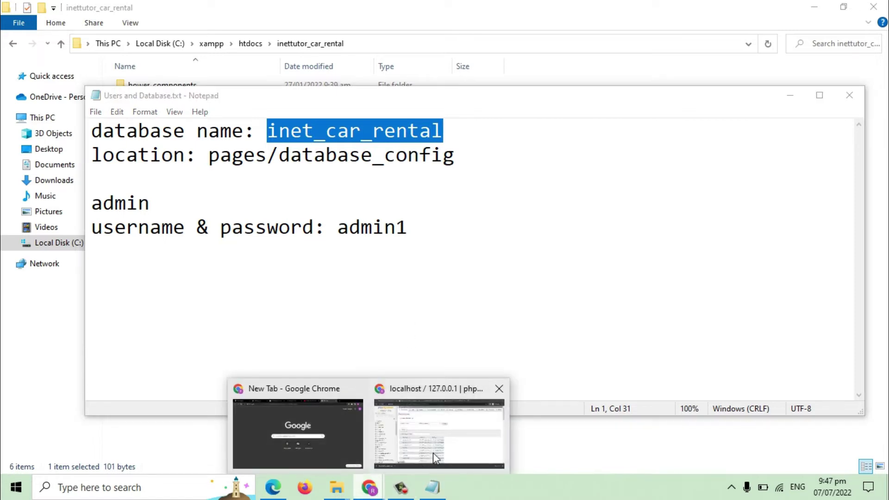
pyautogui.click(432, 452)
pyautogui.click(248, 168)
pyautogui.hotkey('ctrl', 'v')
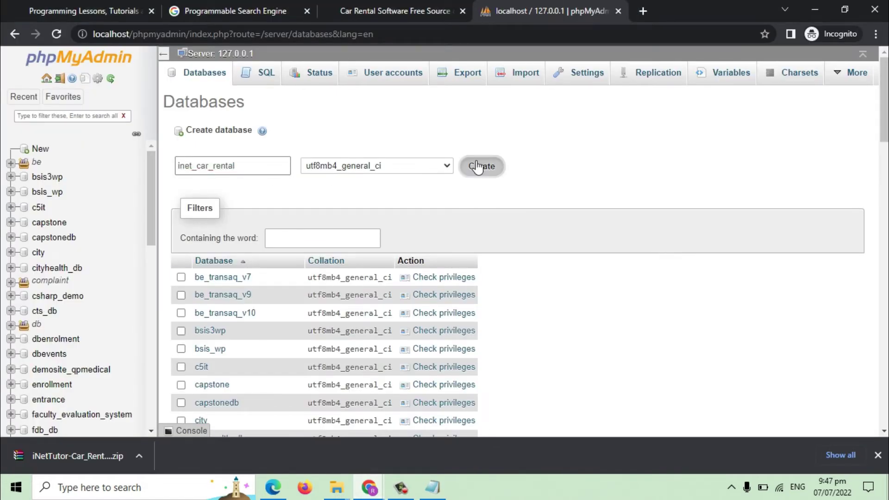
pyautogui.click(481, 165)
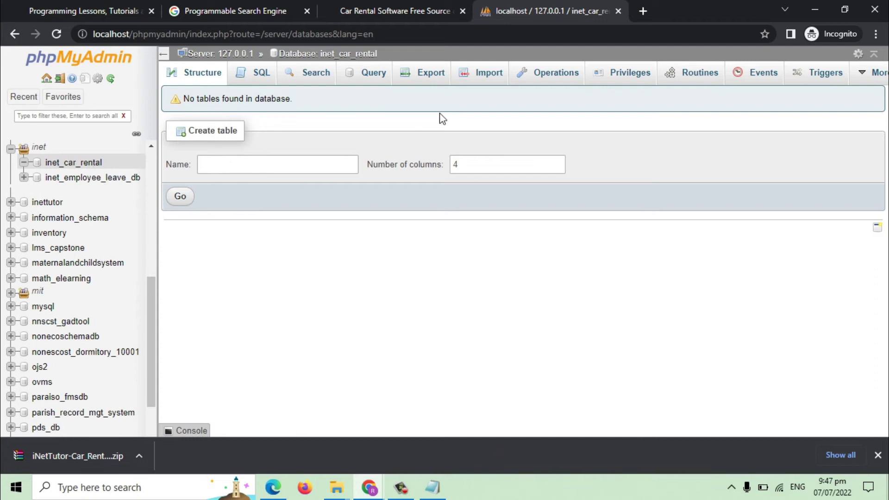
# Browse the import file dialog to C:\xampp\htdocs\inettutor_car_rental\pages.
pyautogui.click(485, 76)
pyautogui.click(305, 209)
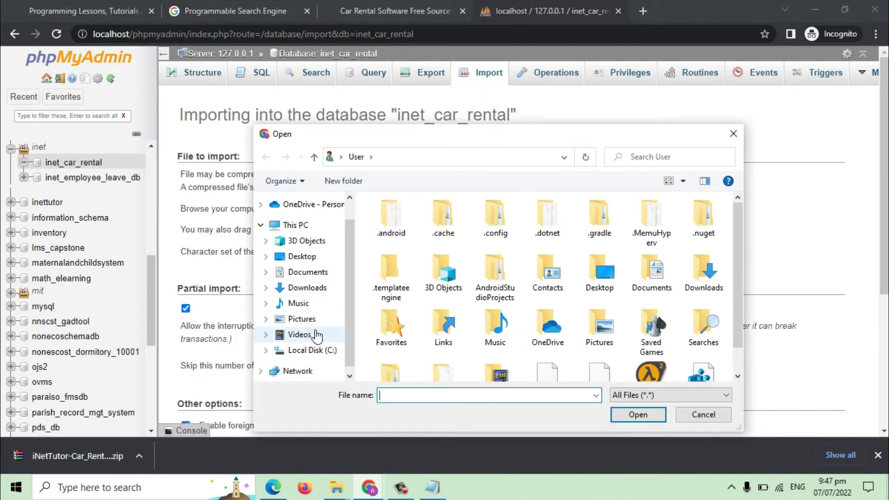
pyautogui.click(308, 350)
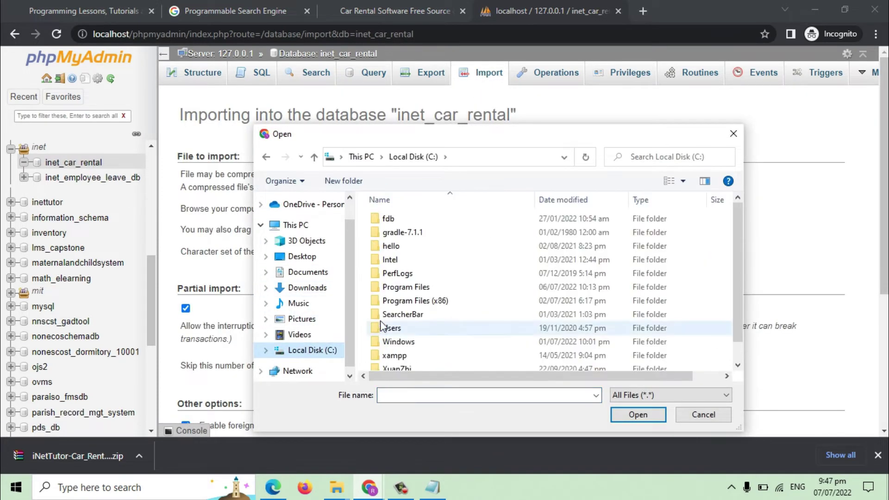
pyautogui.doubleClick(396, 355)
pyautogui.click(396, 288)
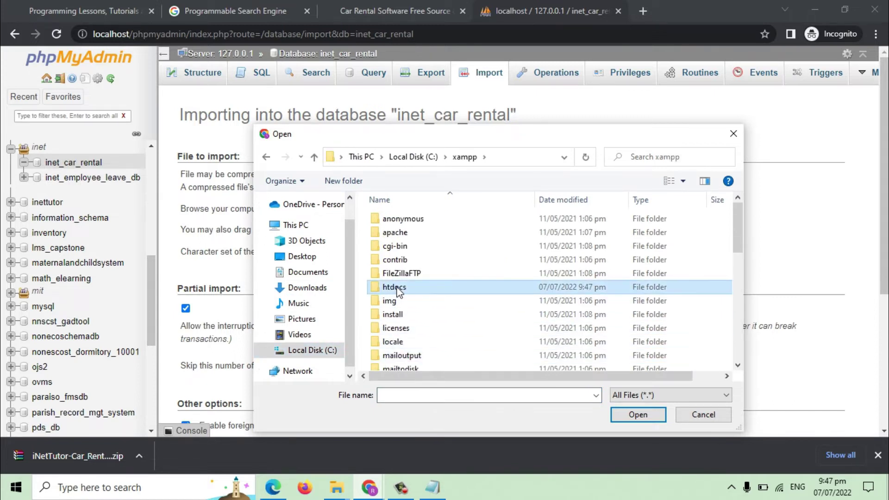
pyautogui.doubleClick(394, 288)
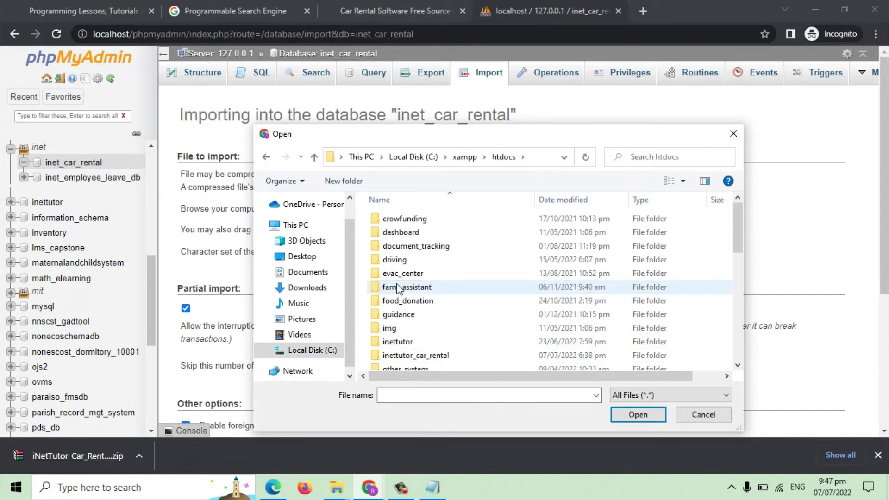
pyautogui.click(563, 200)
pyautogui.click(415, 329)
pyautogui.doubleClick(415, 328)
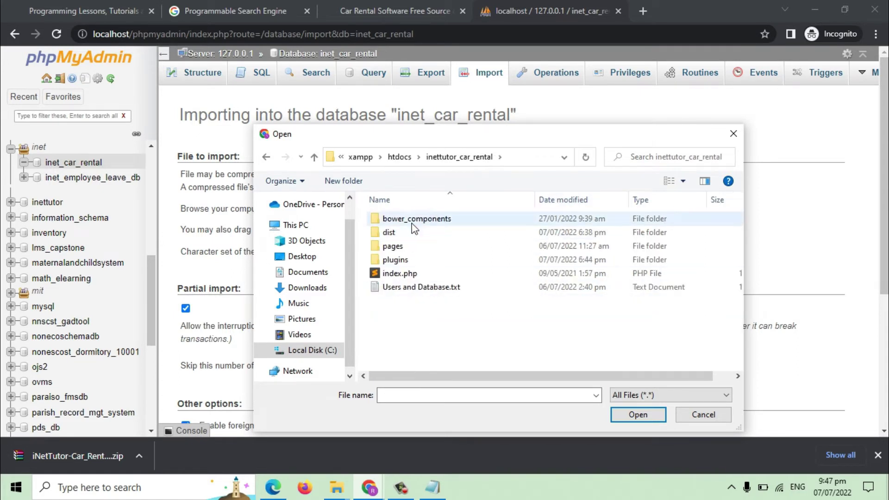
pyautogui.doubleClick(397, 250)
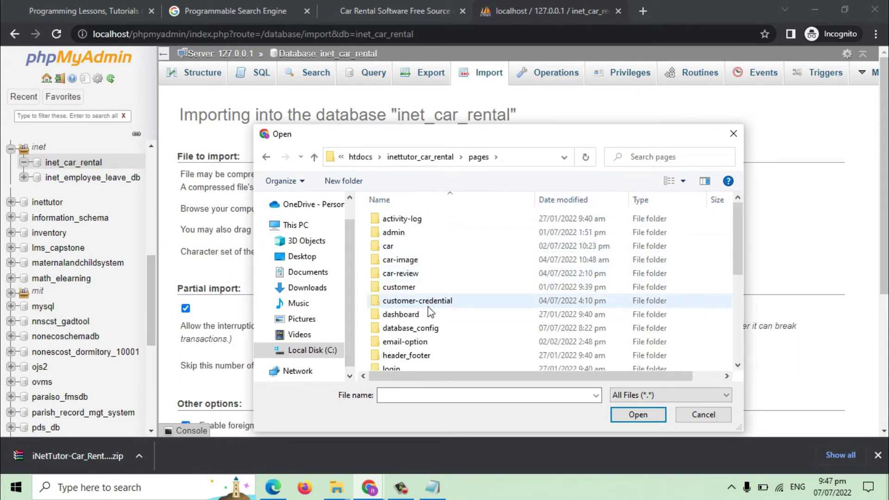
# Choose inet_car_renta.sql from database_config and run the import.
pyautogui.scroll(-3, 428, 324)
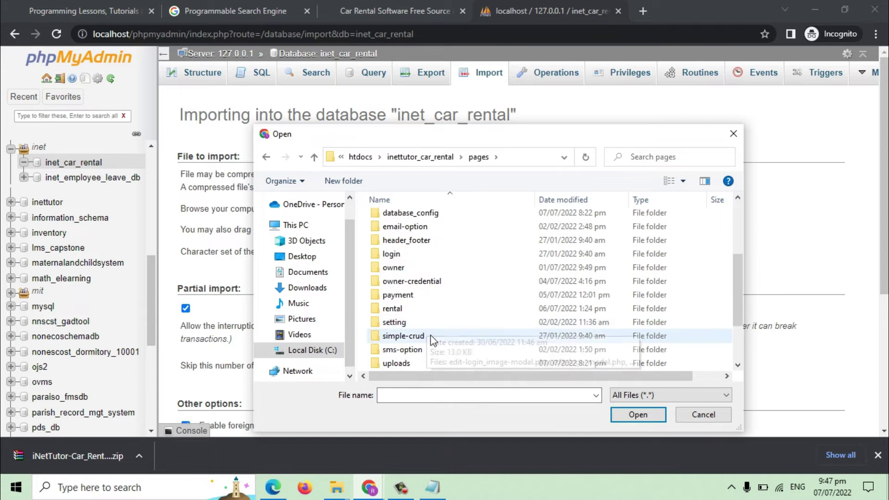
pyautogui.scroll(-2, 429, 331)
pyautogui.scroll(2, 441, 334)
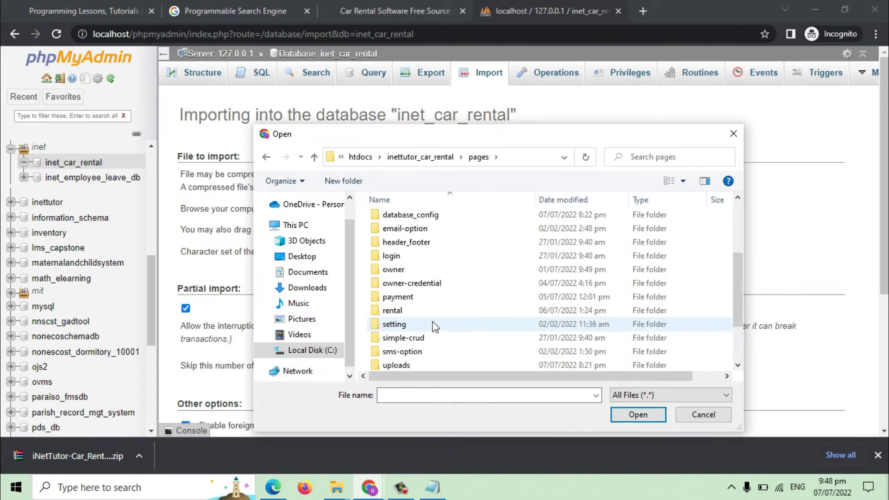
pyautogui.scroll(1, 432, 324)
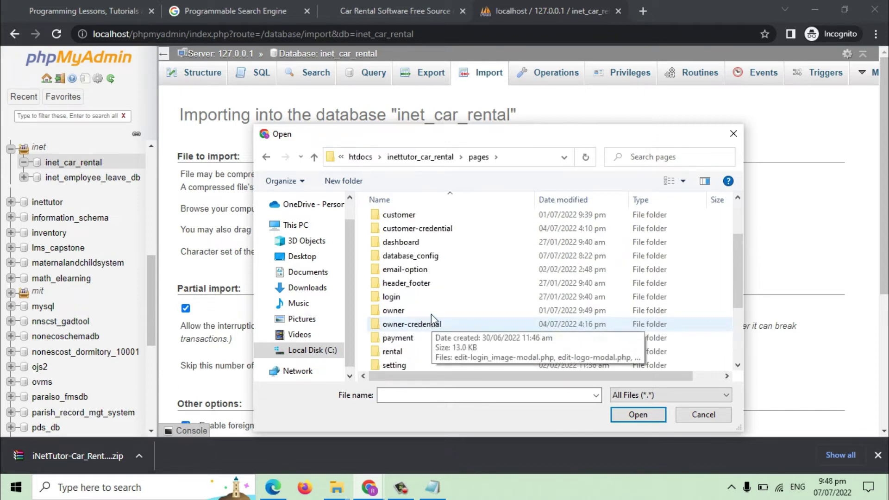
pyautogui.doubleClick(416, 256)
pyautogui.click(422, 232)
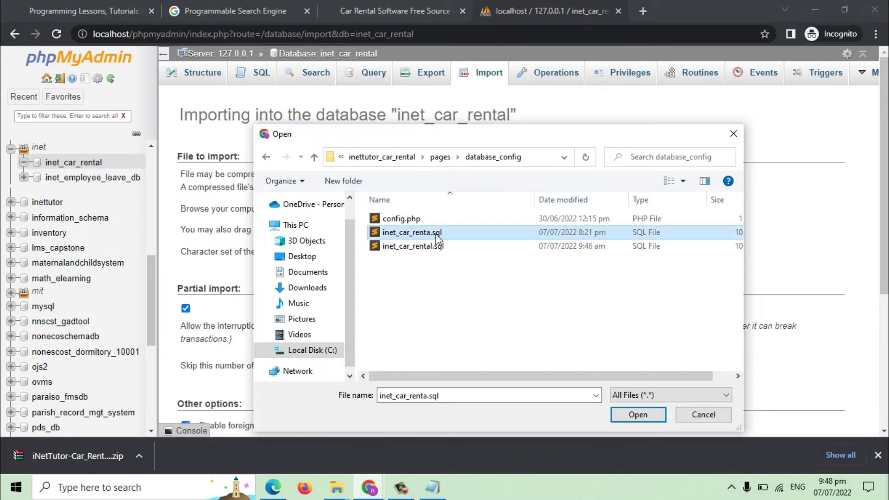
pyautogui.click(638, 413)
pyautogui.scroll(-5, 477, 257)
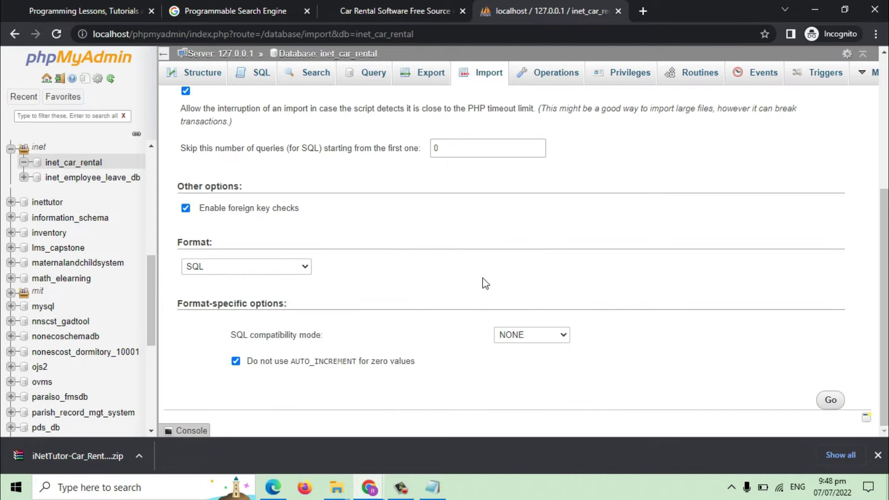
pyautogui.click(831, 401)
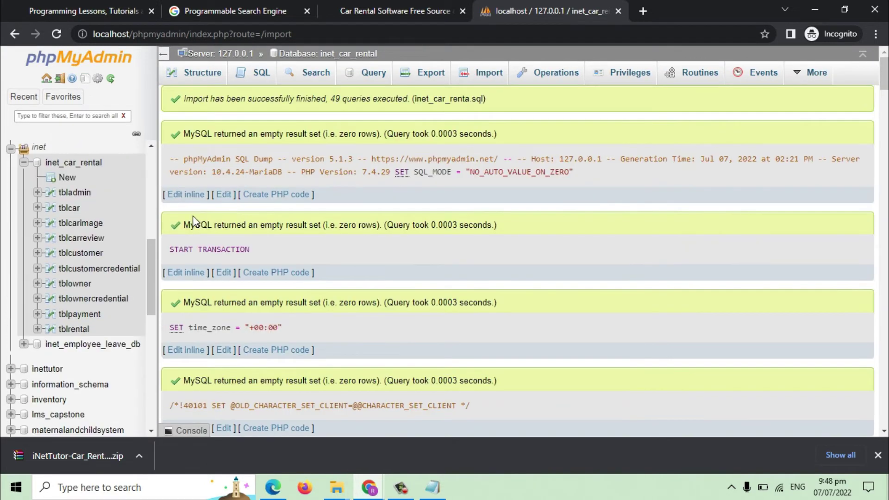
# Load localhost/inettutor_car_rental in a new browser tab.
pyautogui.click(645, 16)
pyautogui.write('localhost/in')
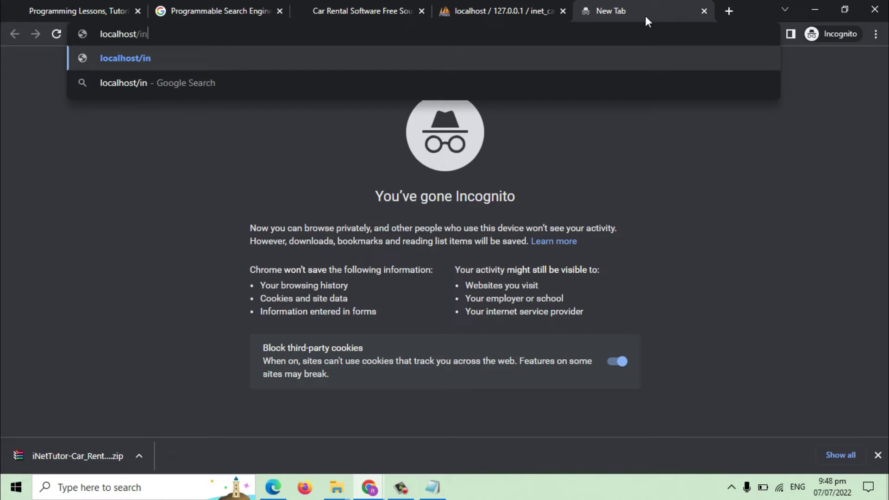
pyautogui.write('ettutor')
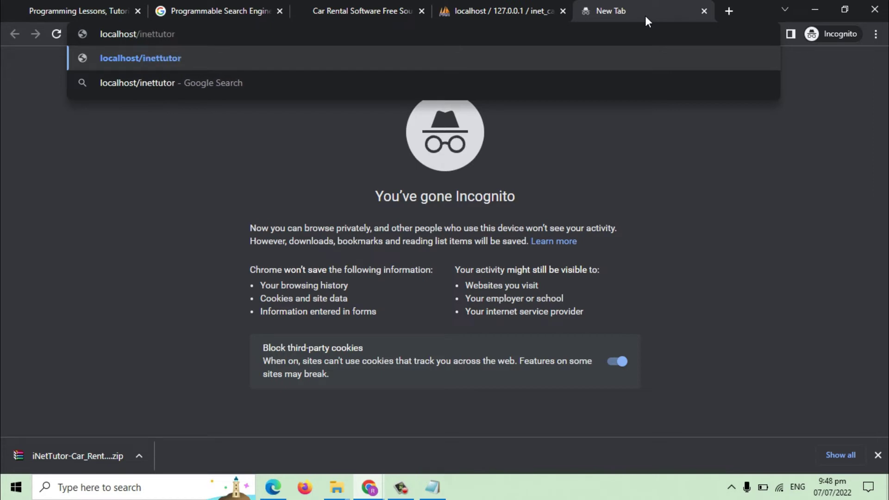
pyautogui.write('_car_re')
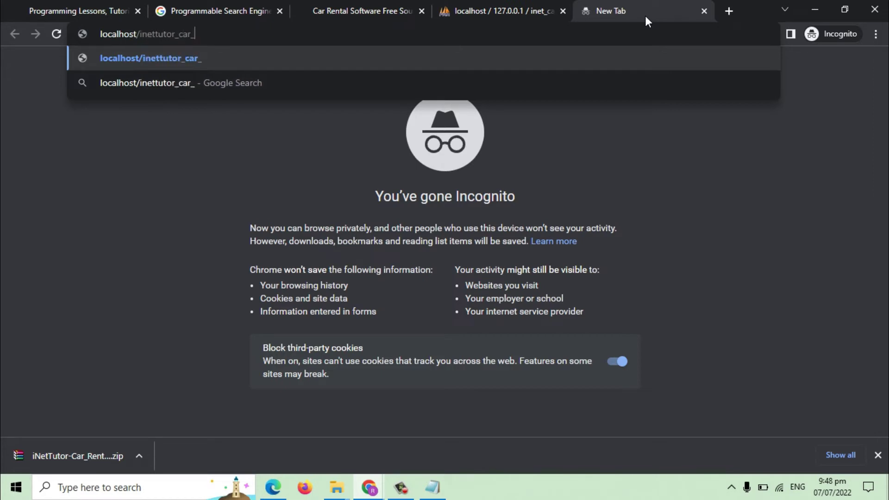
pyautogui.write('ntal')
pyautogui.press('Return')
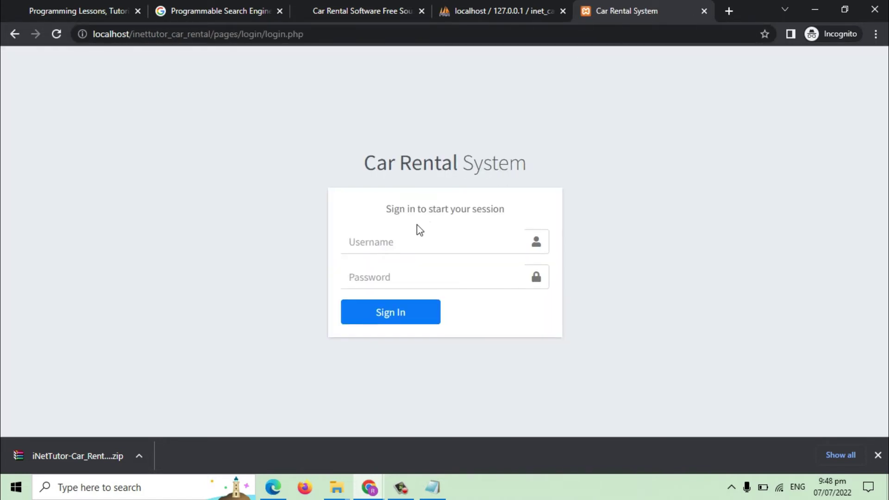
# Sign in with the admin username copied from the notes file and the admin password.
pyautogui.click(433, 487)
pyautogui.click(353, 309)
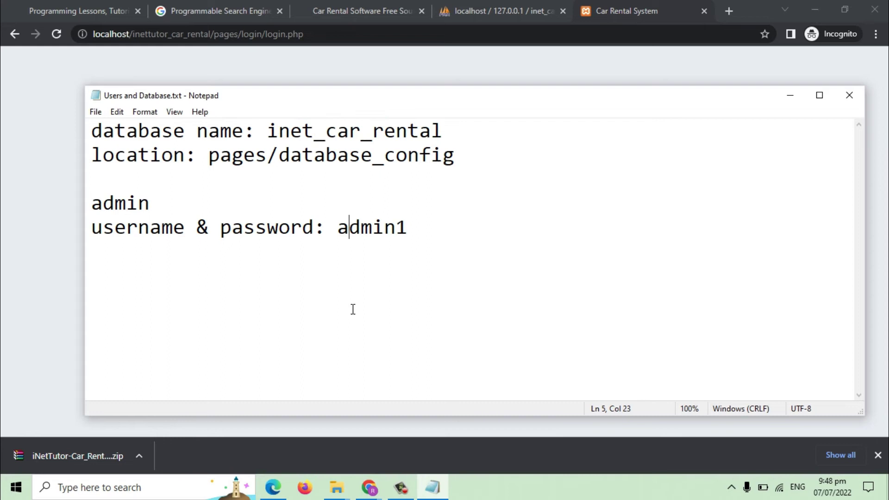
pyautogui.moveTo(338, 243); pyautogui.dragTo(415, 238)
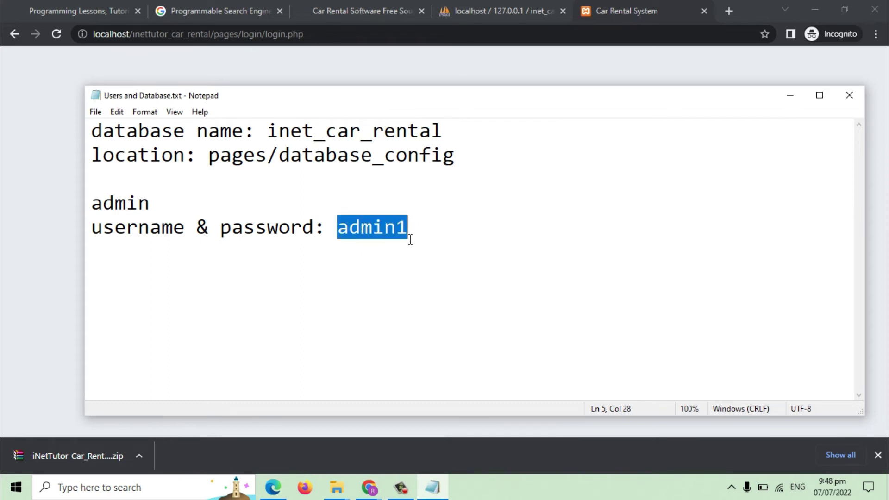
pyautogui.hotkey('ctrl', 'c')
pyautogui.hotkey('alt', 'Tab')
pyautogui.click(371, 243)
pyautogui.hotkey('ctrl', 'v')
pyautogui.click(378, 280)
pyautogui.write('admin1')
pyautogui.click(397, 313)
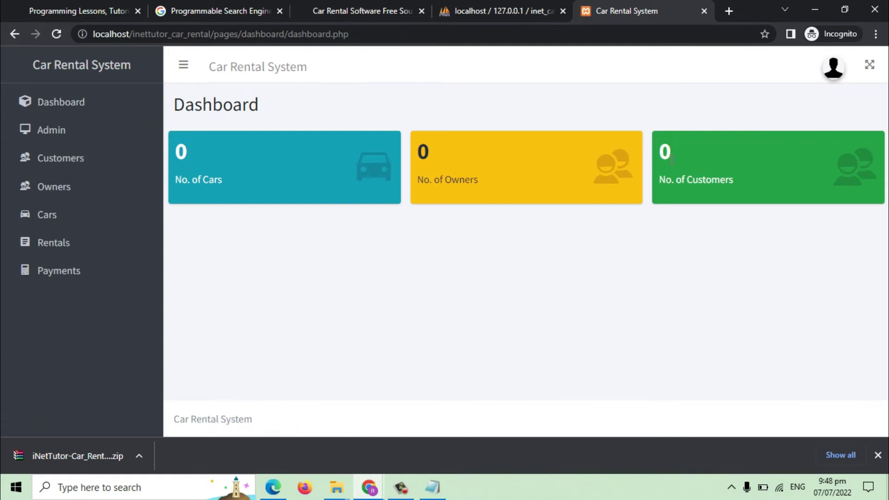
# Start a new customer named 'demo customer' with address 'demo' and a contact number.
pyautogui.click(73, 163)
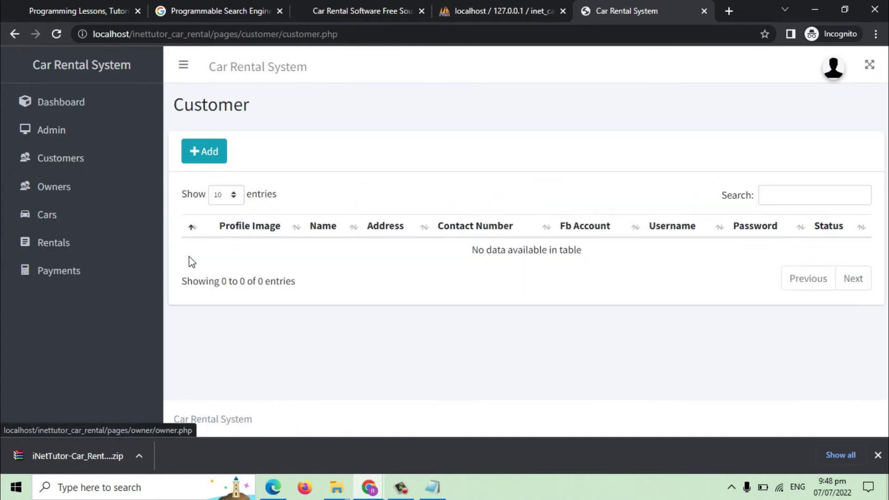
pyautogui.click(206, 152)
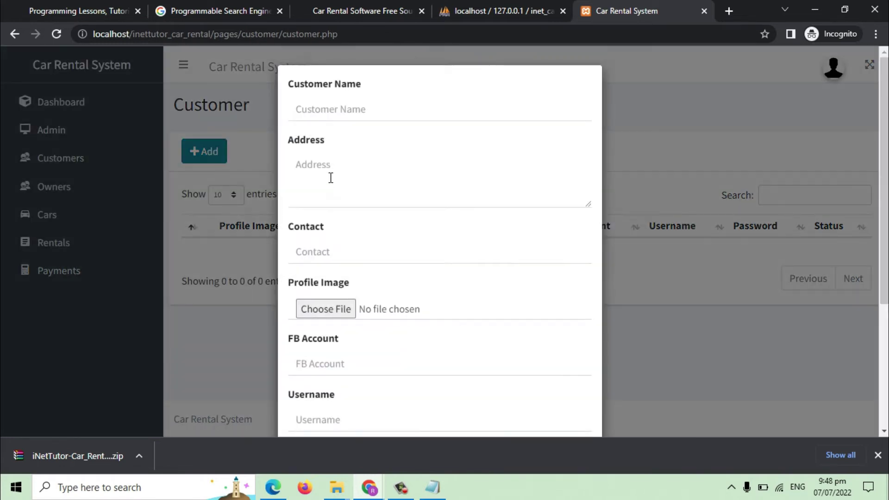
pyautogui.click(331, 115)
pyautogui.write('demo c')
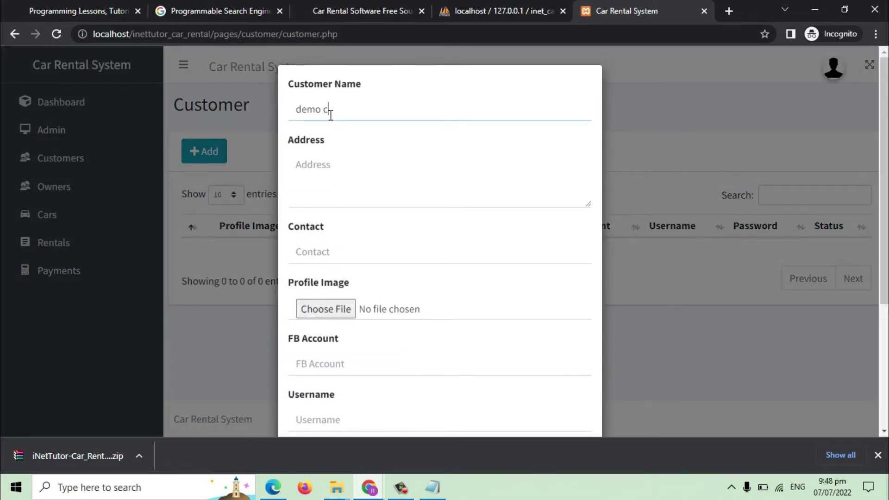
pyautogui.write('ustomer')
pyautogui.click(365, 182)
pyautogui.write('demo')
pyautogui.click(352, 258)
pyautogui.write('091012')
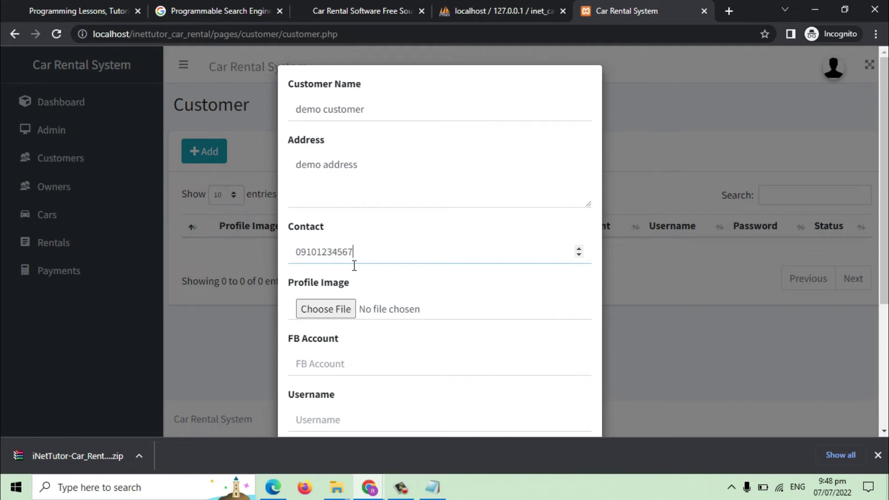
pyautogui.write('34567')
# Attach a JPG profile image, set FB account facebook.com/customer, add login credentials, and save.
pyautogui.scroll(-2, 355, 273)
pyautogui.click(326, 242)
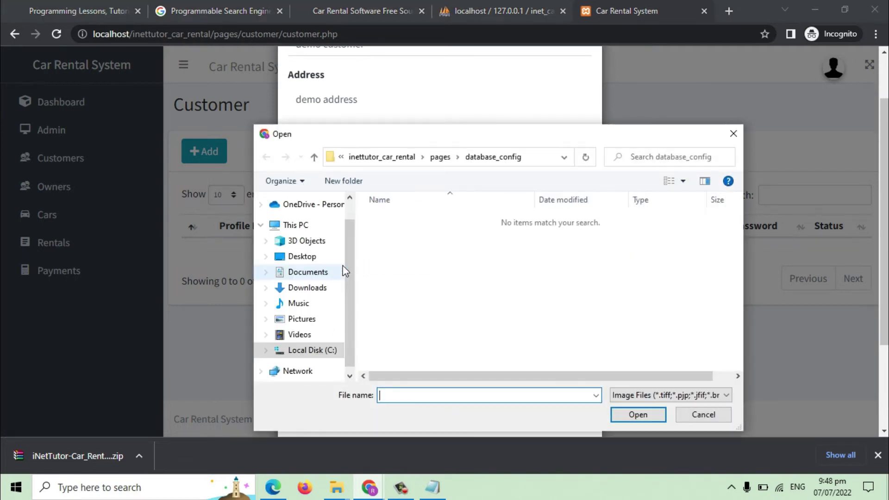
pyautogui.click(309, 287)
pyautogui.click(417, 237)
pyautogui.doubleClick(416, 237)
pyautogui.scroll(-3, 403, 242)
pyautogui.click(353, 183)
pyautogui.write('facebook.com/cus')
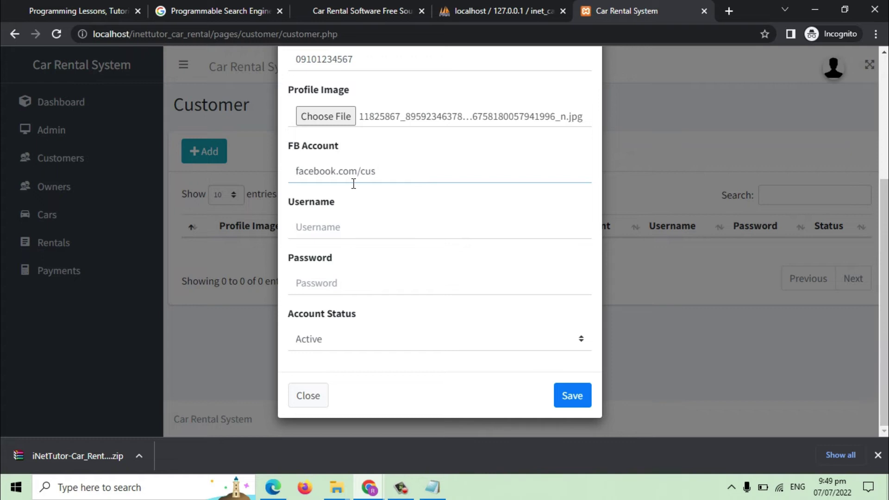
pyautogui.write('tomer')
pyautogui.click(339, 223)
pyautogui.write('a')
pyautogui.click(329, 291)
pyautogui.write('a')
pyautogui.click(570, 399)
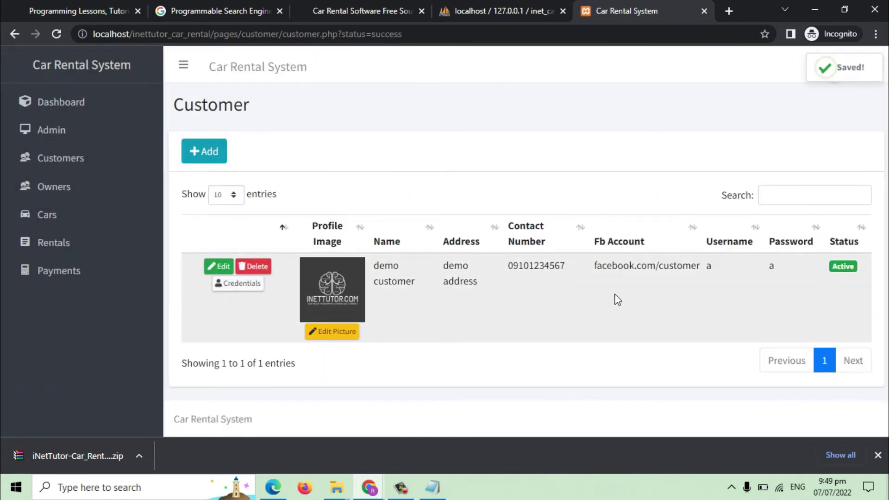
# Start a new owner record, entering the demo car owner's name and address.
pyautogui.click(70, 190)
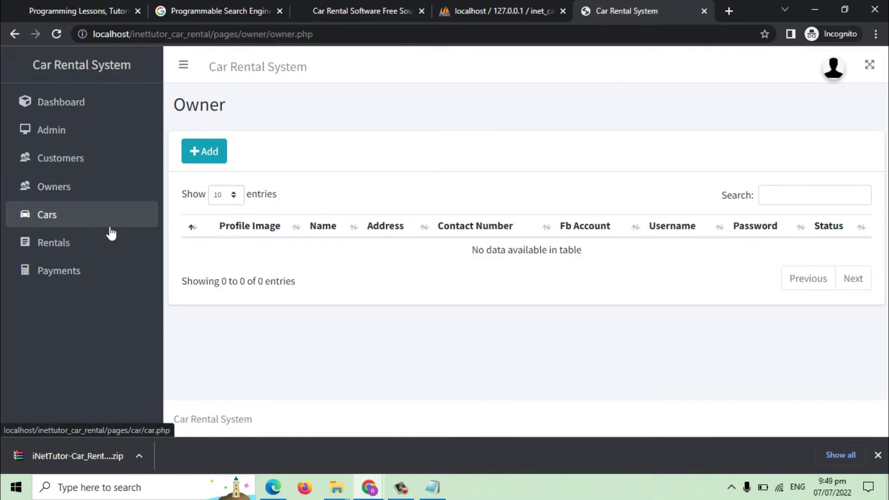
pyautogui.click(208, 152)
pyautogui.click(344, 124)
pyautogui.write('dmo')
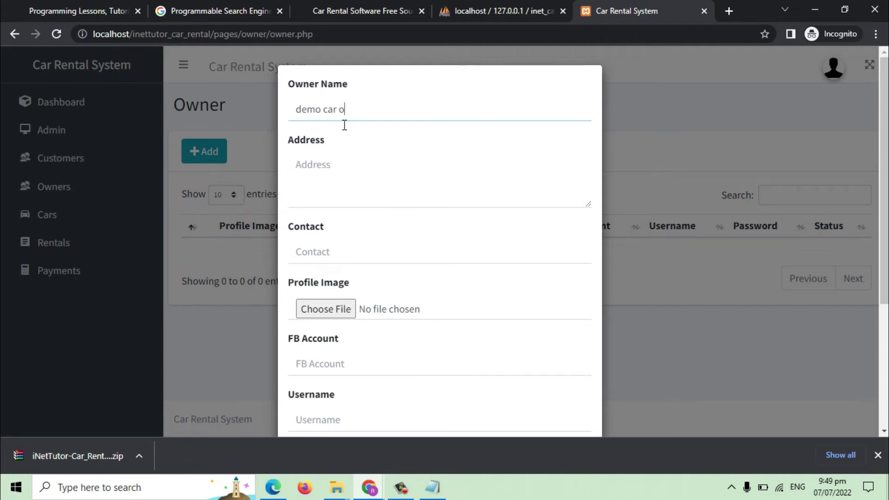
pyautogui.click(380, 177)
pyautogui.write('demo car owner address')
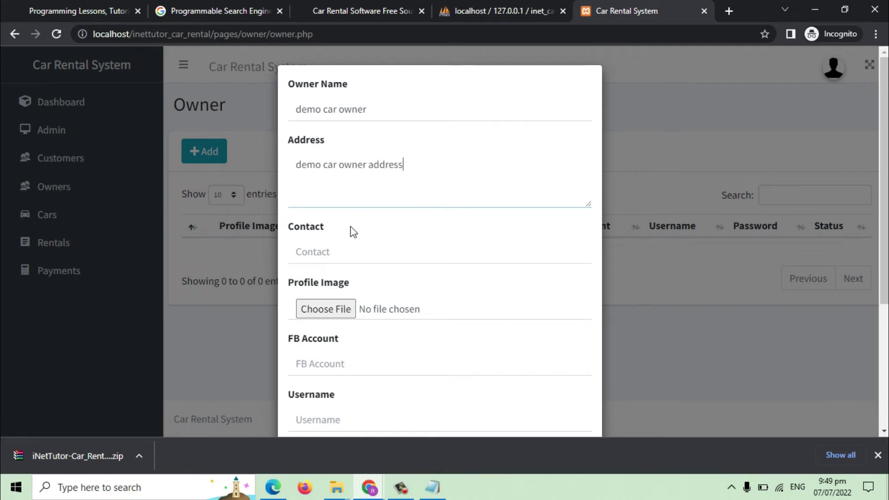
pyautogui.click(357, 263)
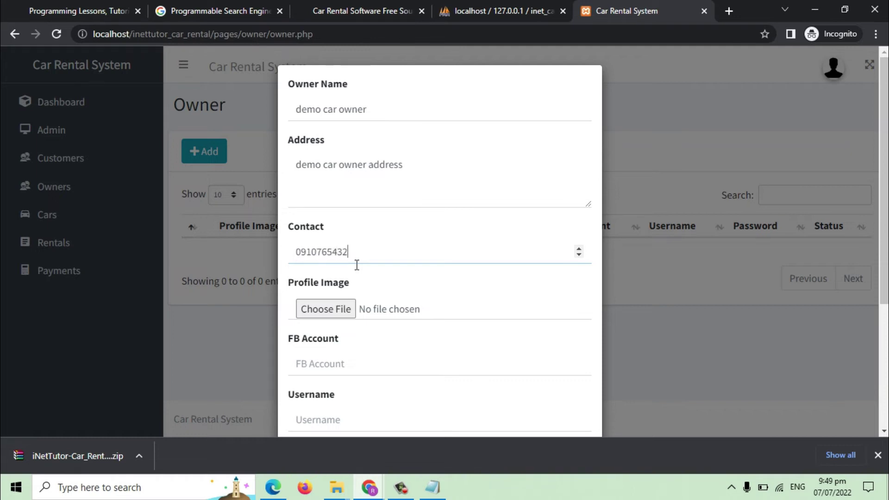
# Attach a JPG profile image, set FB account facebook.com/car_owner, add login credentials, and save.
pyautogui.click(308, 309)
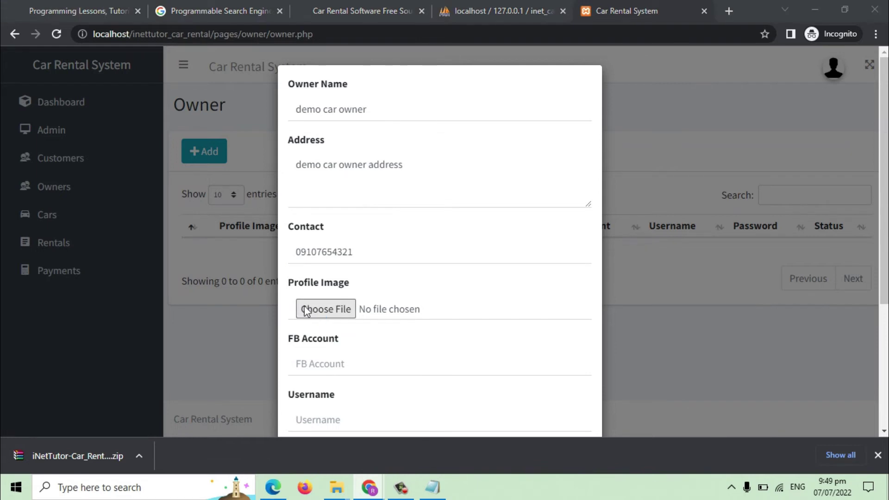
pyautogui.click(397, 237)
pyautogui.doubleClick(397, 238)
pyautogui.scroll(-3, 436, 252)
pyautogui.click(335, 239)
pyautogui.write('facebook.com/car_owner')
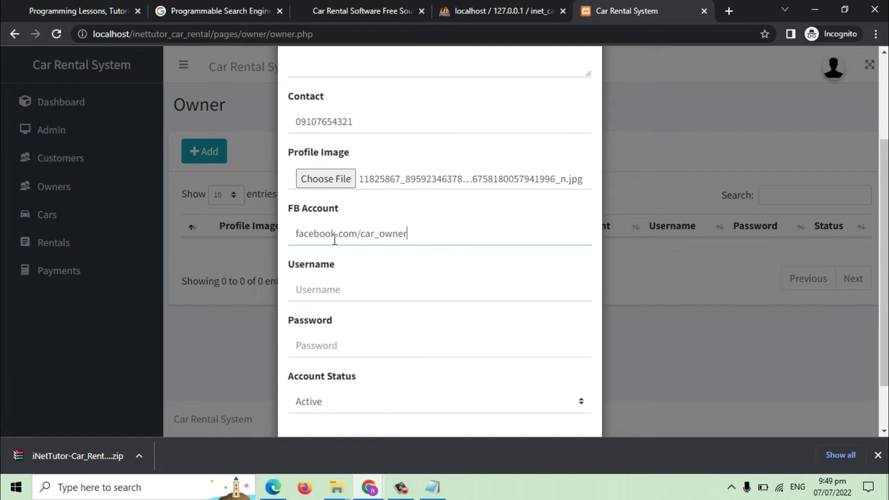
pyautogui.click(349, 305)
pyautogui.write('c')
pyautogui.click(346, 347)
pyautogui.write('c')
pyautogui.scroll(-2, 403, 365)
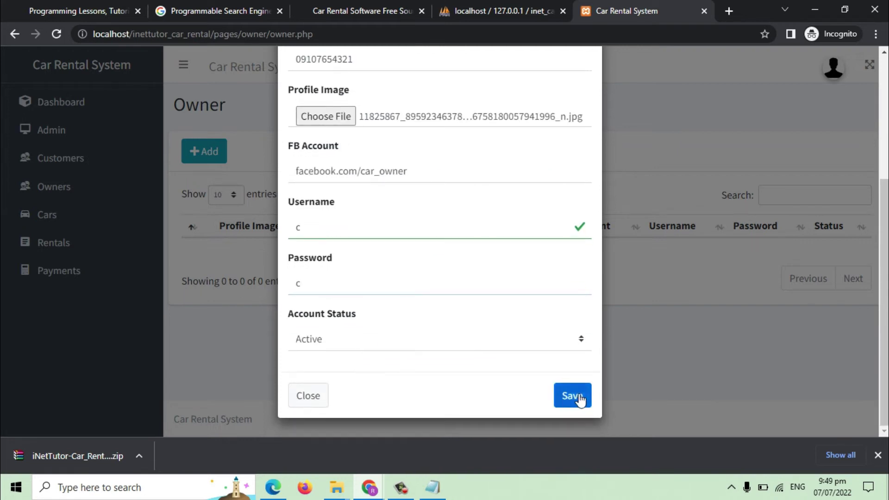
pyautogui.click(572, 396)
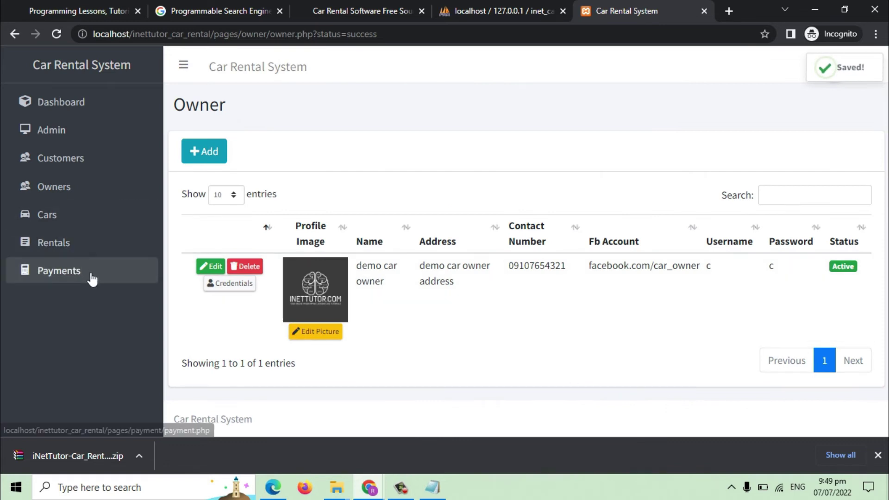
# Log out of the admin account and sign in as the demo car owner.
pyautogui.click(842, 80)
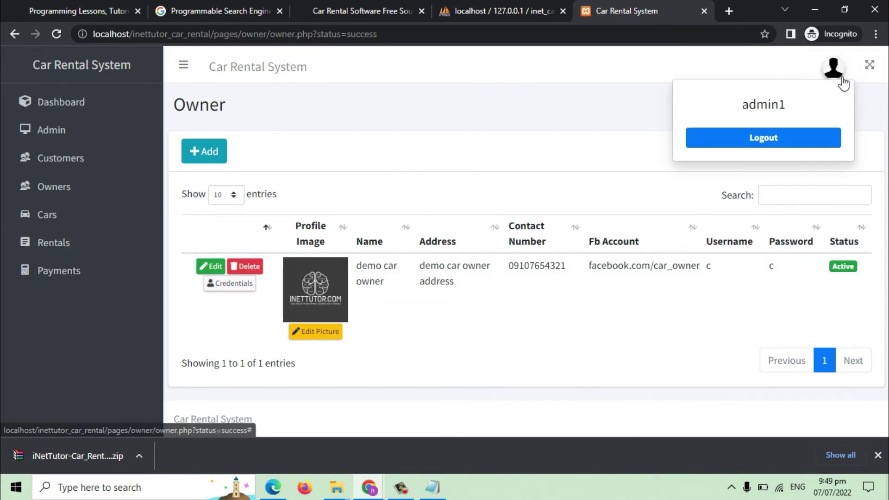
pyautogui.click(774, 138)
pyautogui.click(418, 242)
pyautogui.write('c')
pyautogui.click(389, 283)
pyautogui.click(395, 327)
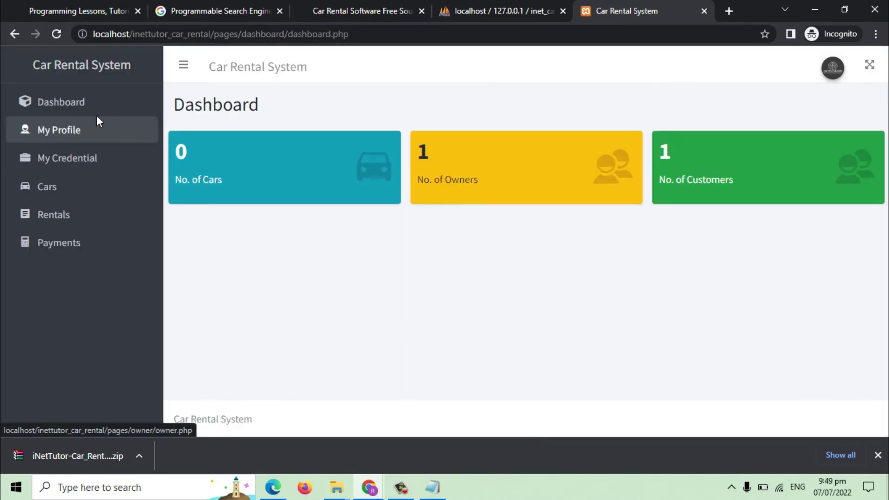
# Add a driver's license credential with a JPG file attached to the owner's profile.
pyautogui.click(104, 129)
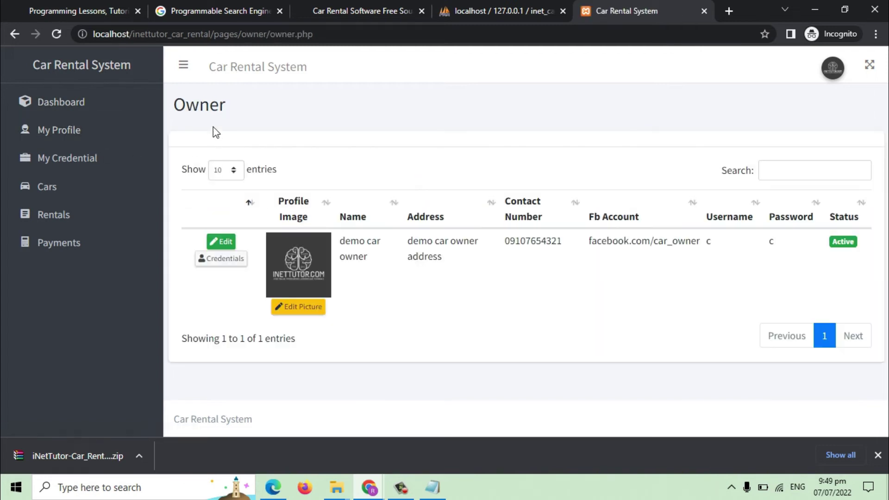
pyautogui.doubleClick(218, 115)
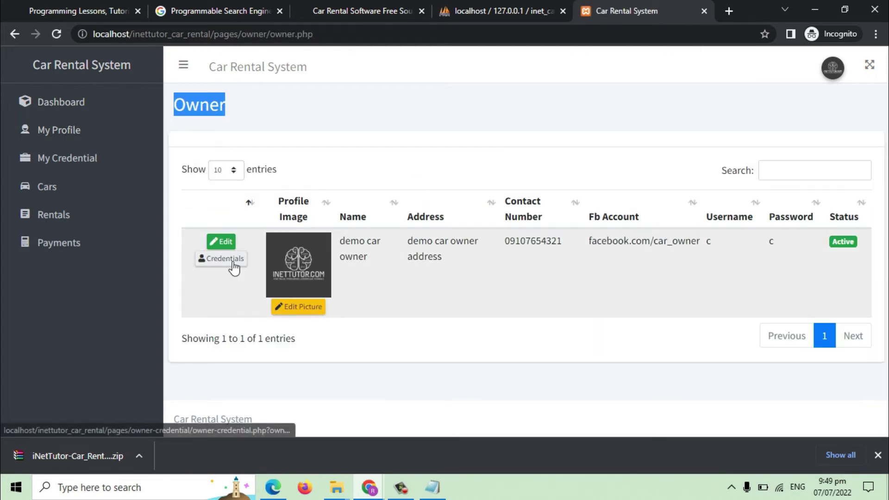
pyautogui.click(224, 259)
pyautogui.click(210, 153)
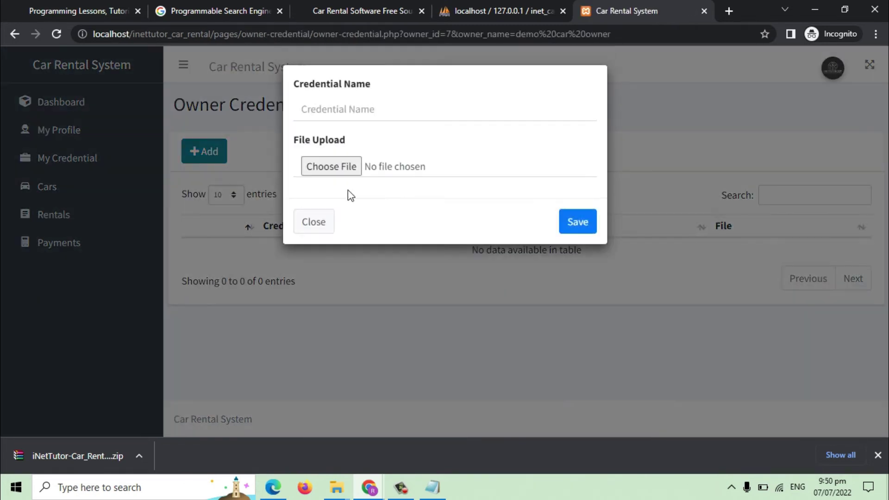
pyautogui.write("driver's license")
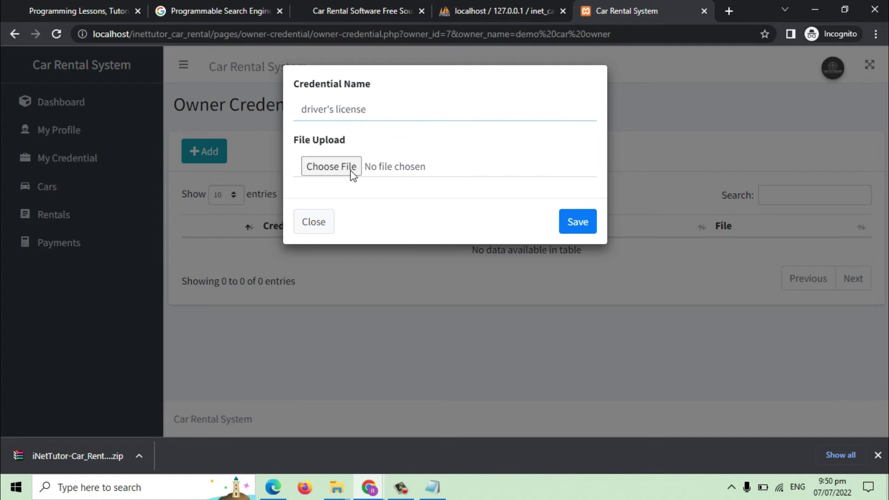
pyautogui.click(353, 169)
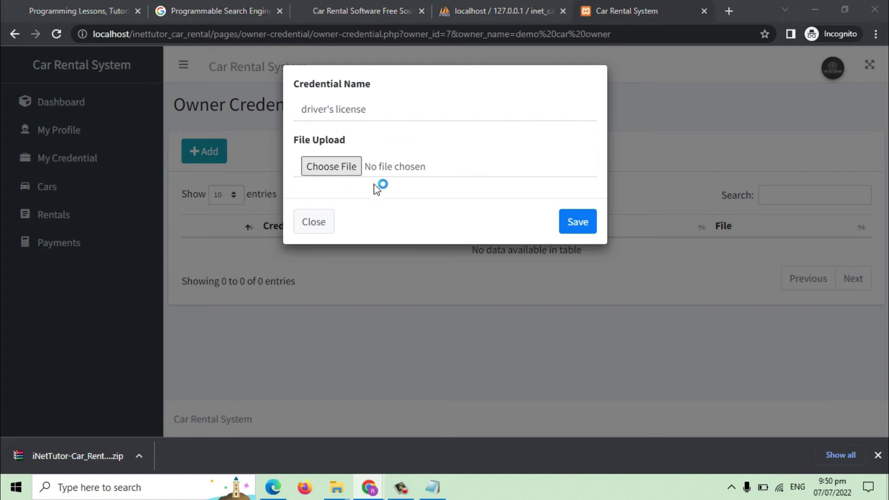
pyautogui.doubleClick(396, 239)
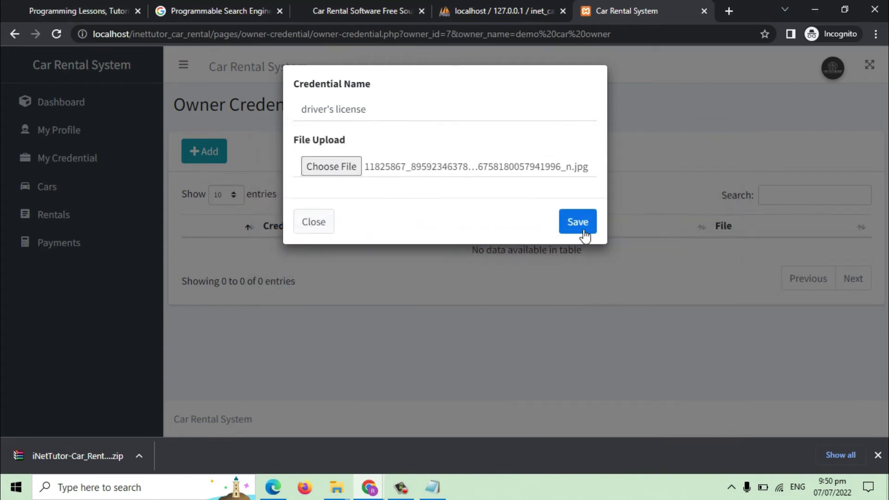
pyautogui.click(579, 222)
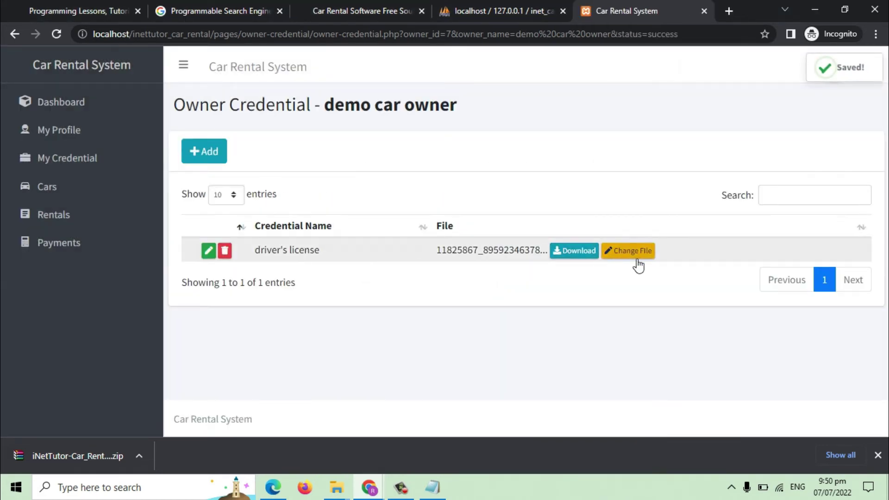
# Start a new car entry with a demo name, a description and model year 2022.
pyautogui.click(56, 203)
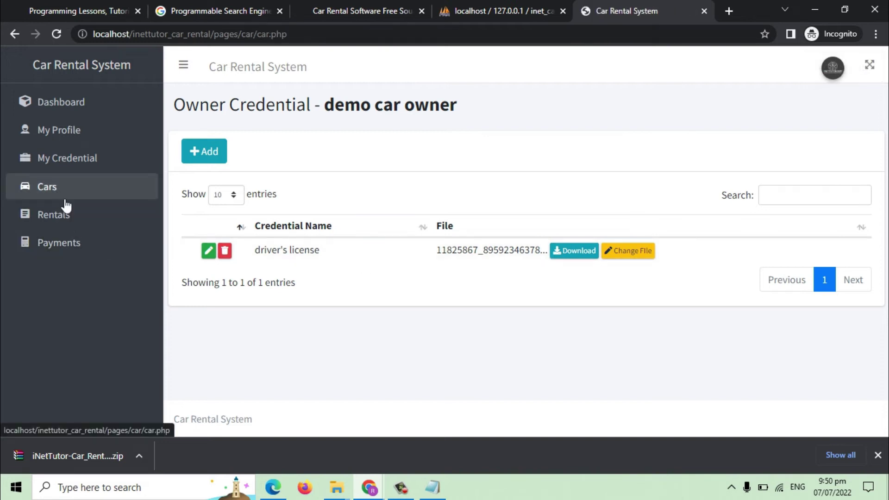
pyautogui.click(217, 156)
pyautogui.click(351, 113)
pyautogui.write('d')
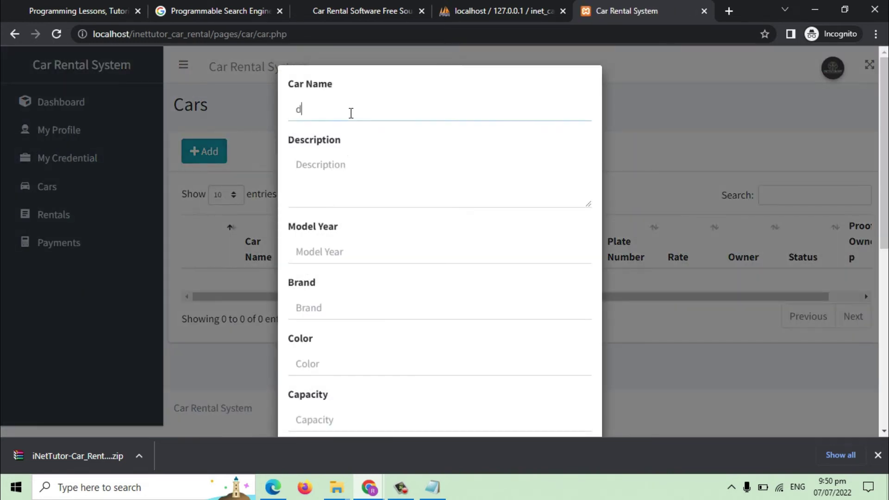
pyautogui.press('BackSpace')
pyautogui.press('BackSpace')
pyautogui.click(375, 182)
pyautogui.write('demo car description')
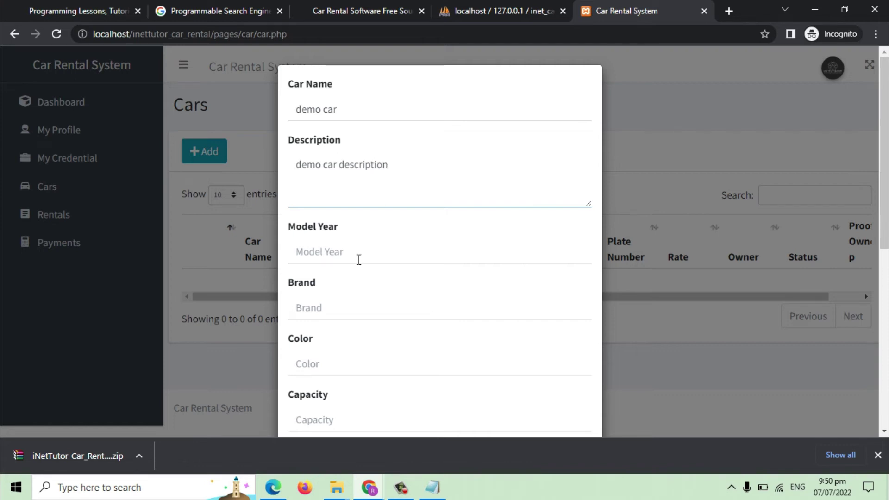
pyautogui.click(359, 260)
pyautogui.write('2022')
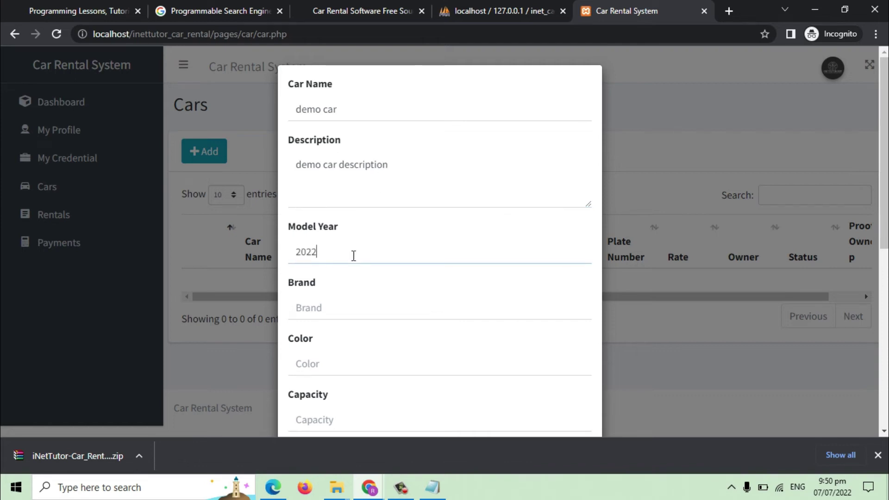
pyautogui.click(343, 320)
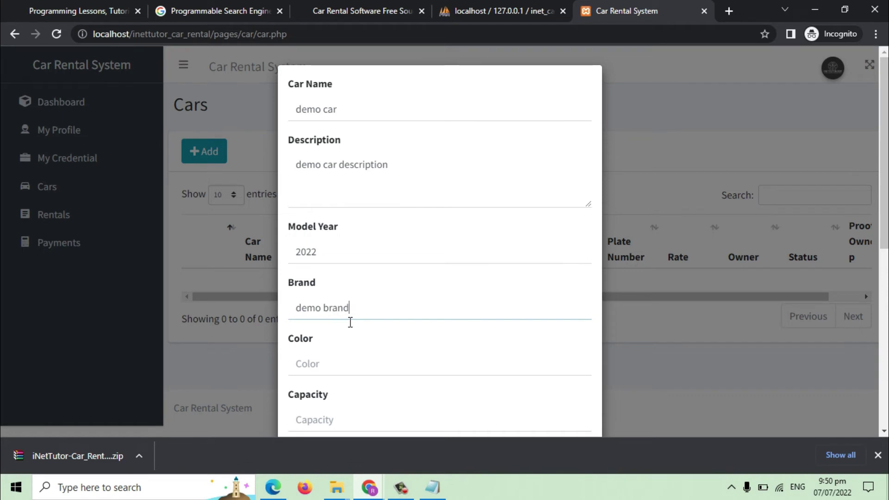
# Fill in the car's colour, seating capacity 4 and plate number 123-123.
pyautogui.scroll(-3, 354, 322)
pyautogui.click(337, 241)
pyautogui.write('demo')
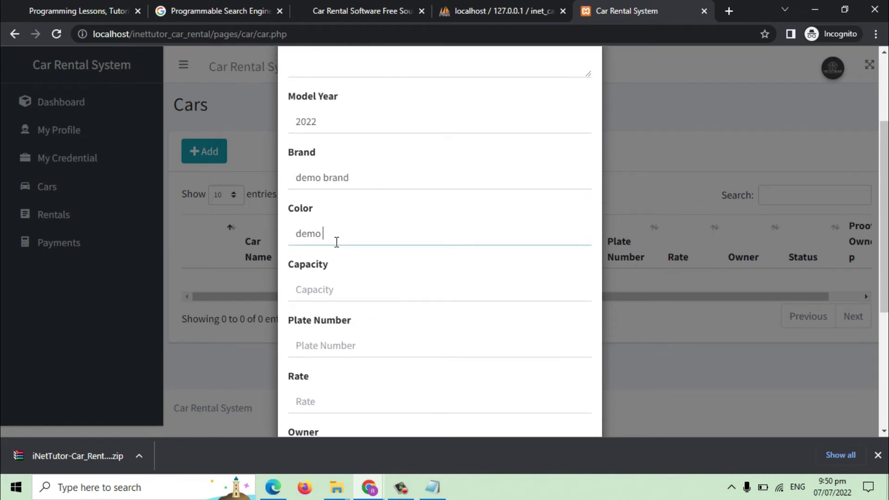
pyautogui.click(359, 301)
pyautogui.write('4')
pyautogui.scroll(-2, 360, 303)
pyautogui.click(352, 281)
pyautogui.write('123-123')
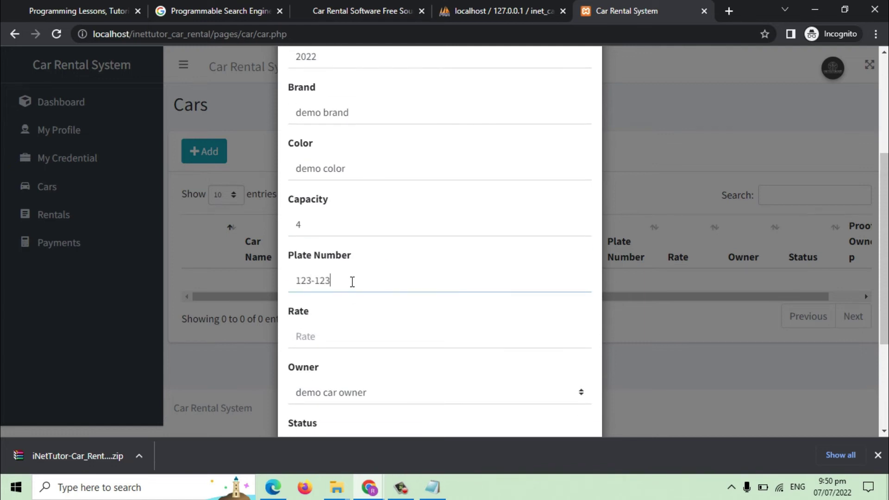
pyautogui.scroll(-2, 349, 283)
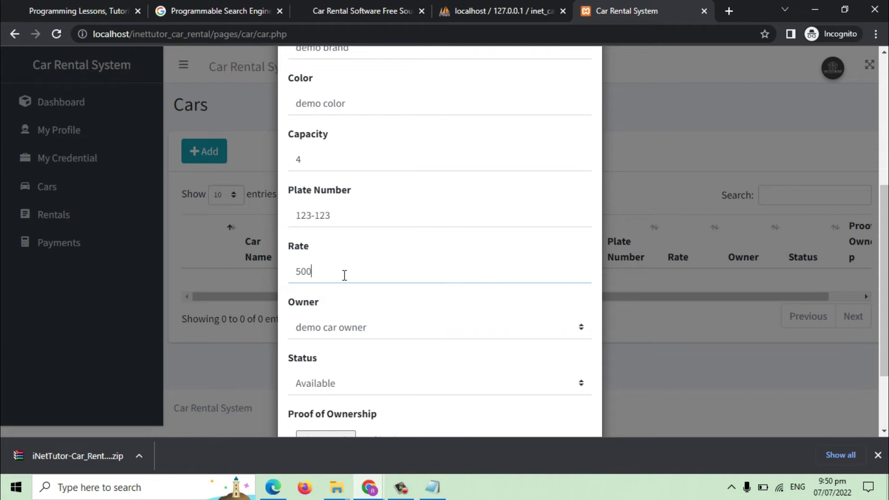
pyautogui.scroll(-3, 344, 275)
# Attach the JPG proof of ownership, save the demo car at rate 500, and view Rentals.
pyautogui.click(332, 342)
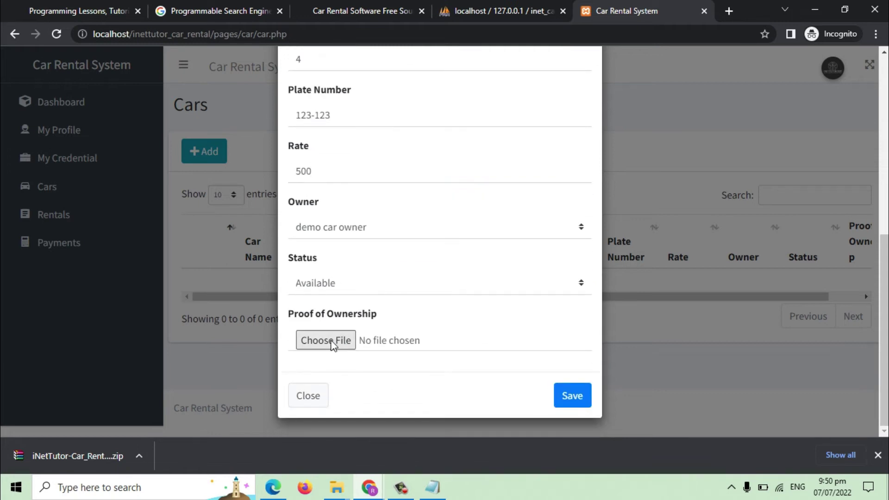
pyautogui.doubleClick(390, 241)
pyautogui.moveTo(385, 317); pyautogui.dragTo(291, 317)
pyautogui.click(577, 396)
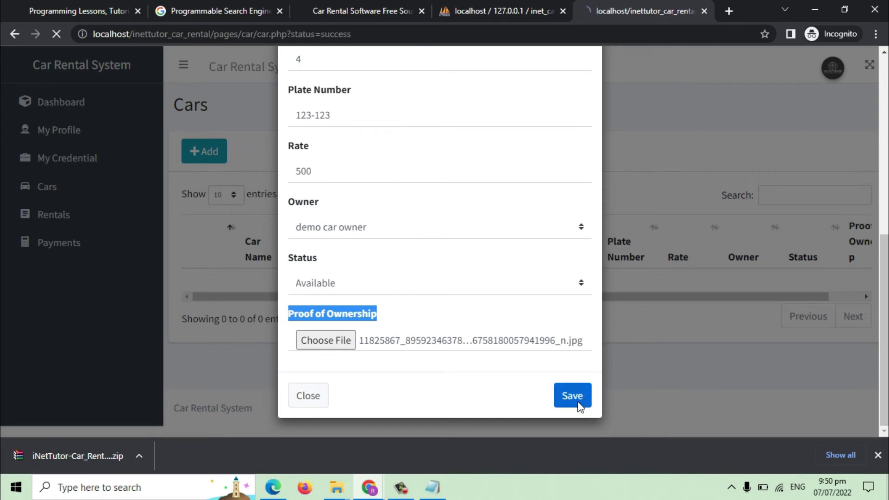
pyautogui.moveTo(782, 404); pyautogui.dragTo(764, 404)
pyautogui.click(98, 213)
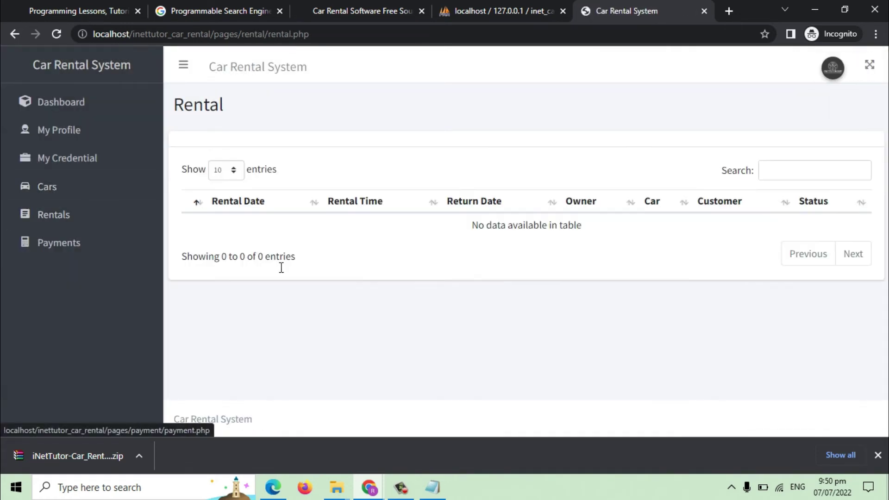
# Check the Payments list, then log out of the owner account.
pyautogui.click(74, 244)
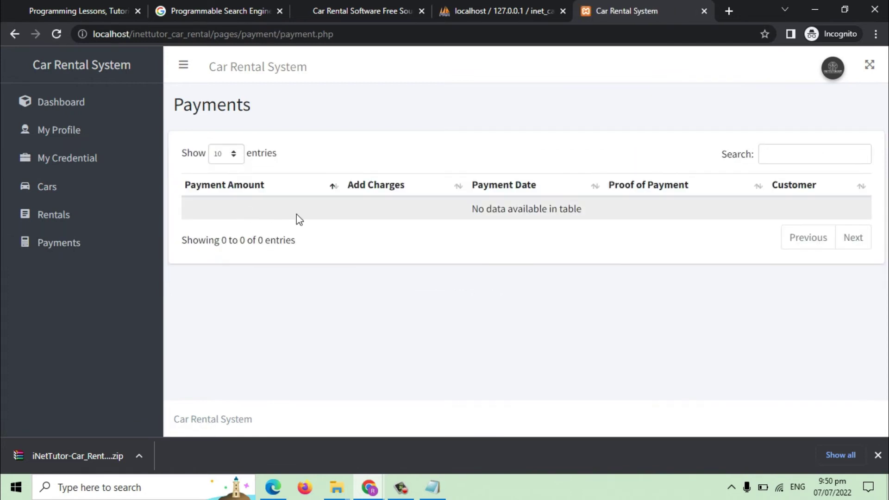
pyautogui.click(838, 82)
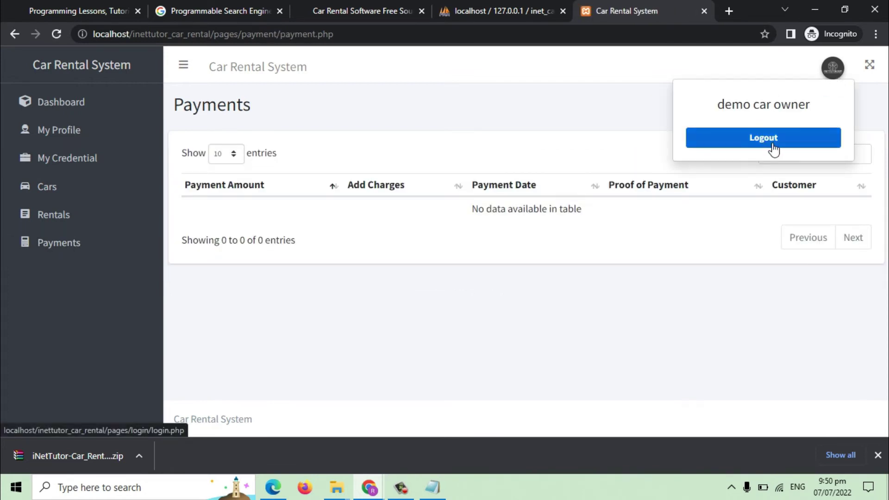
pyautogui.click(772, 149)
# Sign in as the demo customer and open that customer's own profile.
pyautogui.click(457, 250)
pyautogui.write('a')
pyautogui.click(413, 277)
pyautogui.write('a')
pyautogui.click(395, 321)
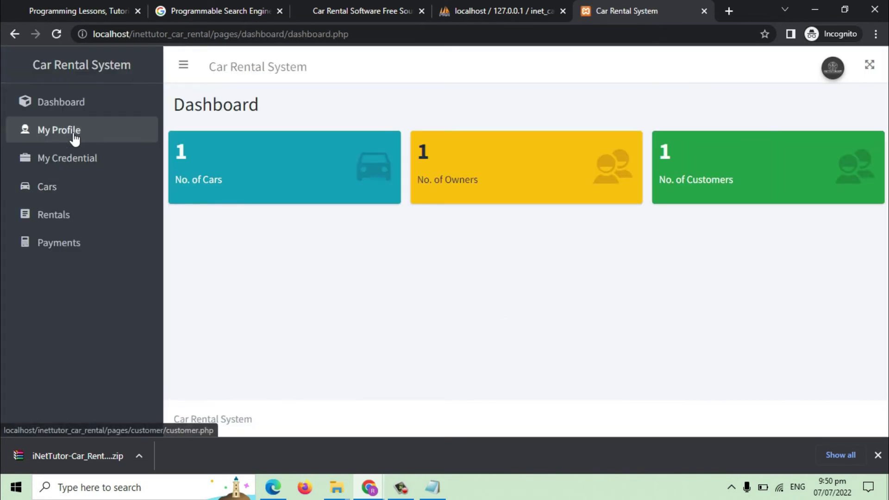
pyautogui.click(73, 135)
pyautogui.doubleClick(221, 111)
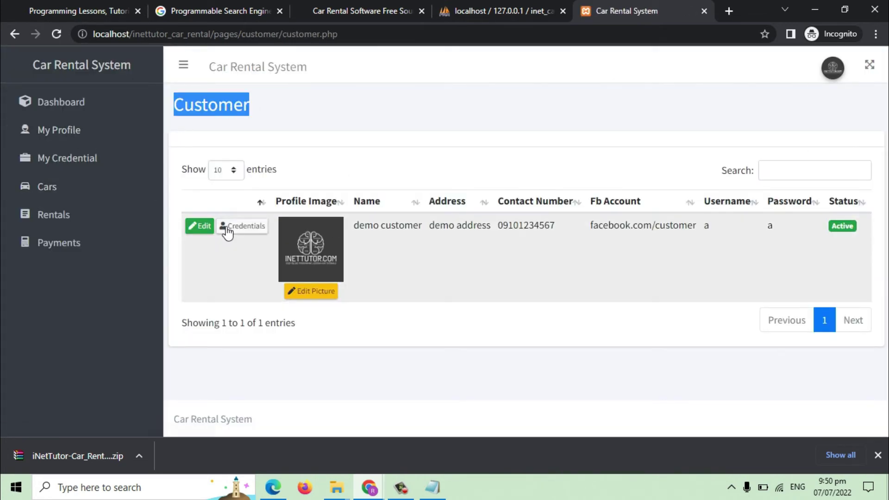
# Save a 'valid proof of identity' credential with the JPG image for the demo customer.
pyautogui.click(243, 228)
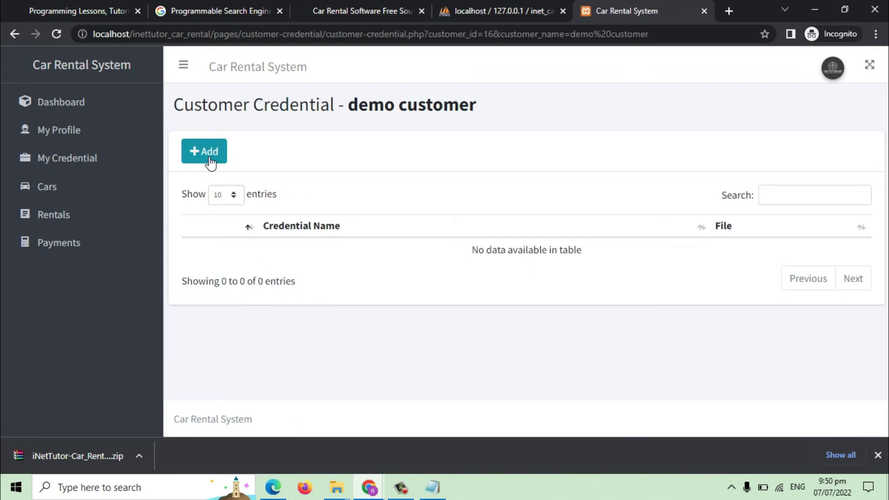
pyautogui.click(202, 151)
pyautogui.write('valid proof of identity')
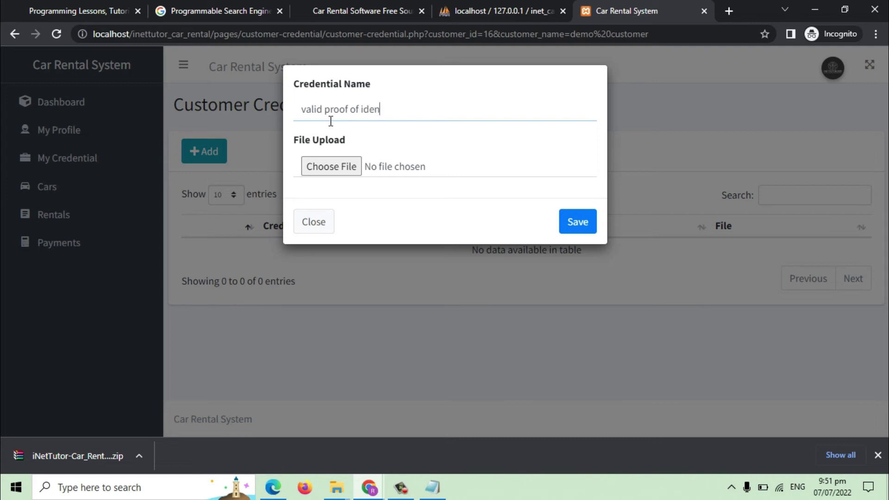
pyautogui.click(359, 173)
pyautogui.click(415, 244)
pyautogui.doubleClick(415, 237)
pyautogui.click(576, 276)
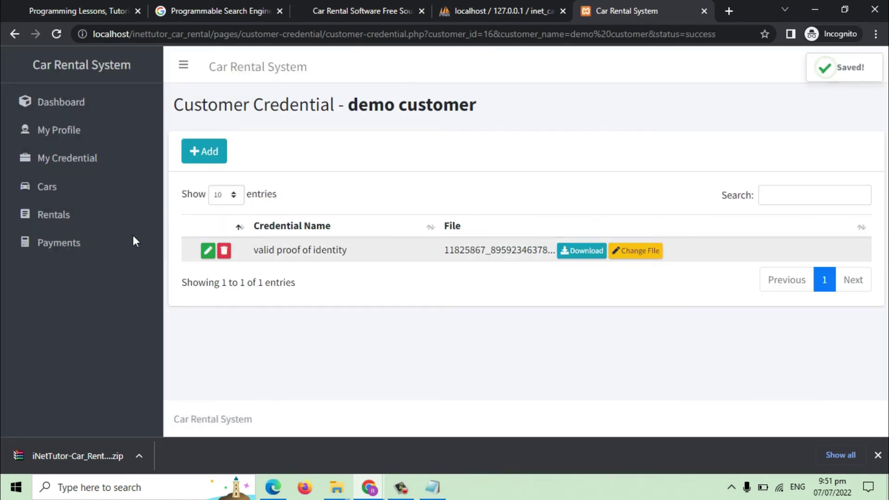
pyautogui.click(65, 187)
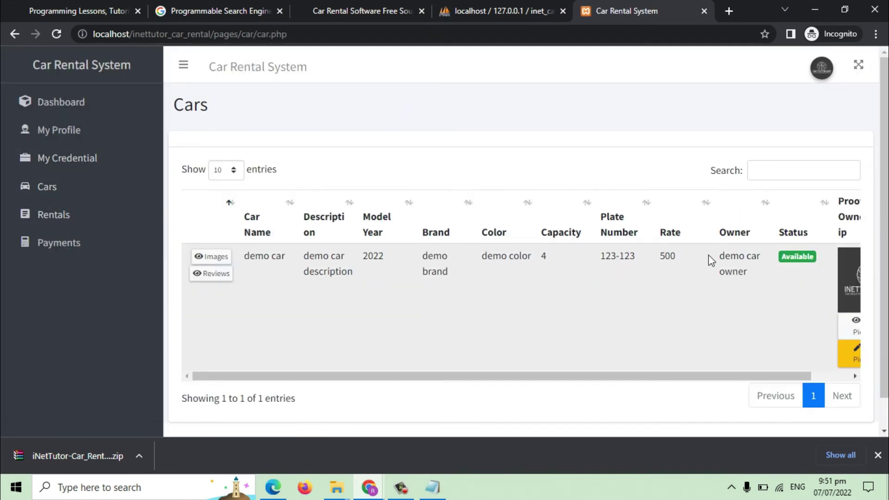
# Look over demo car's images and reviews pages, then show the Rentals list.
pyautogui.click(211, 256)
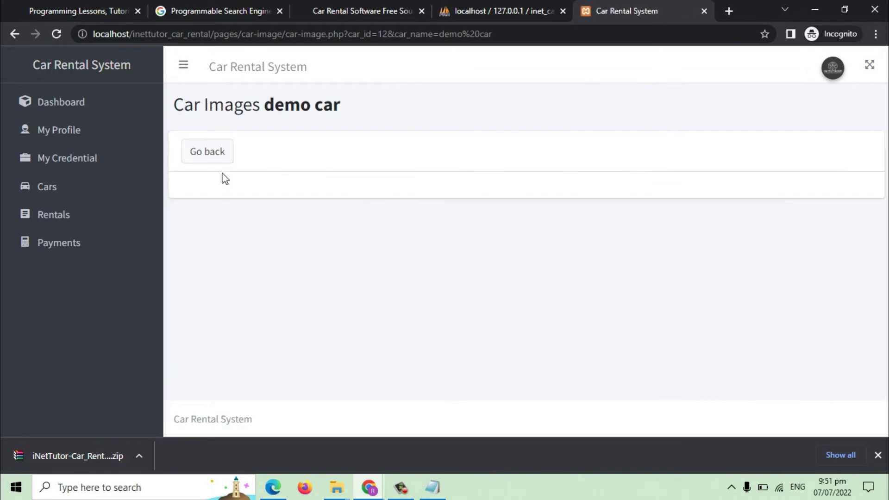
pyautogui.click(214, 157)
pyautogui.click(213, 273)
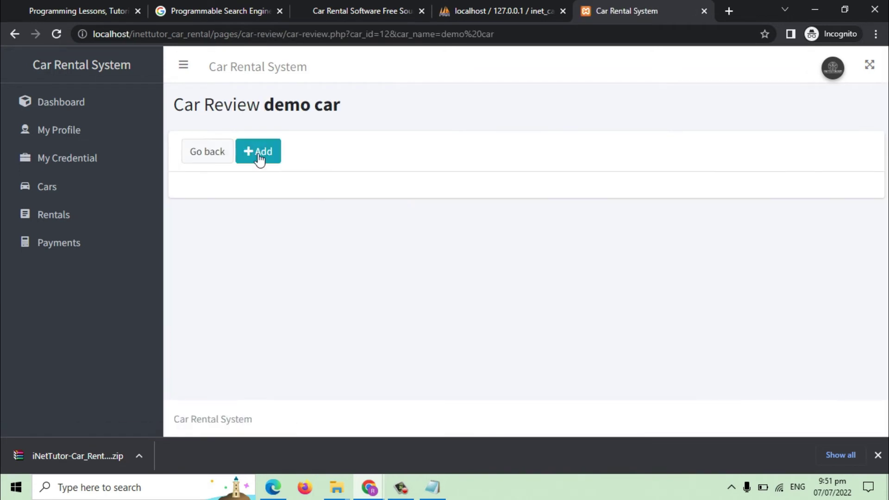
pyautogui.click(212, 155)
pyautogui.click(69, 218)
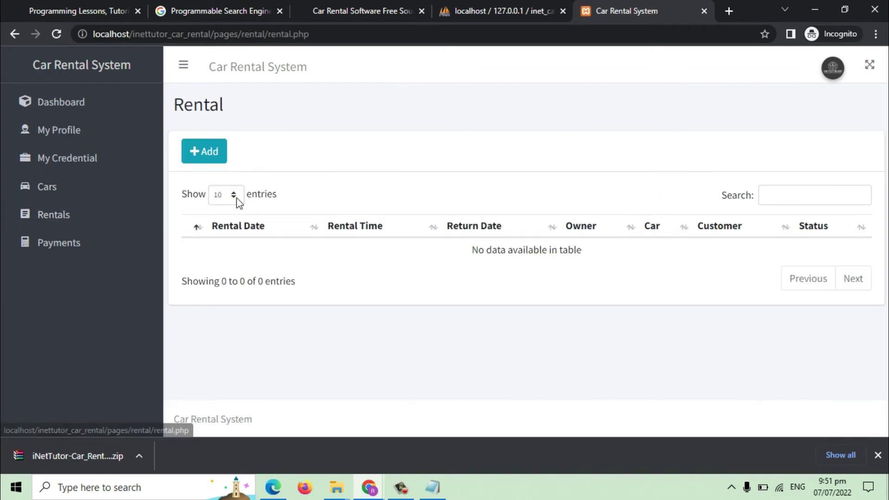
# Add a demo car rental from 08/07/2022 04:00 pm to 09/07/2022, status Available.
pyautogui.click(202, 153)
pyautogui.click(304, 111)
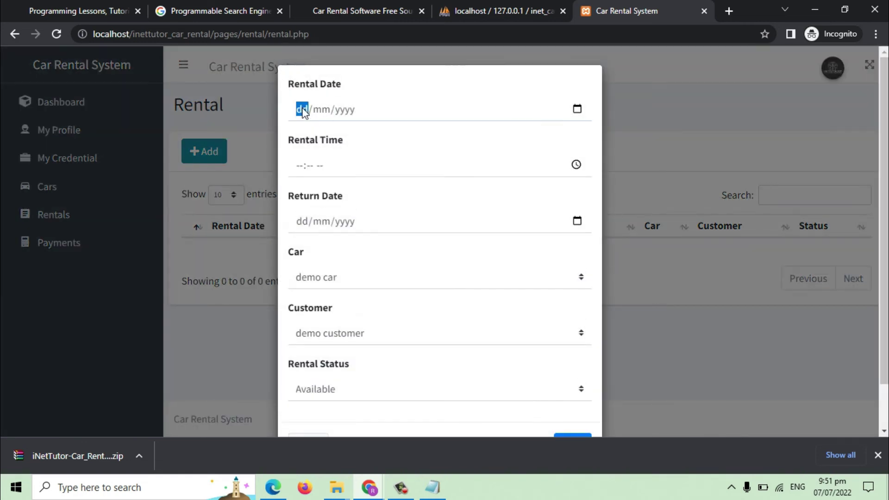
pyautogui.click(577, 109)
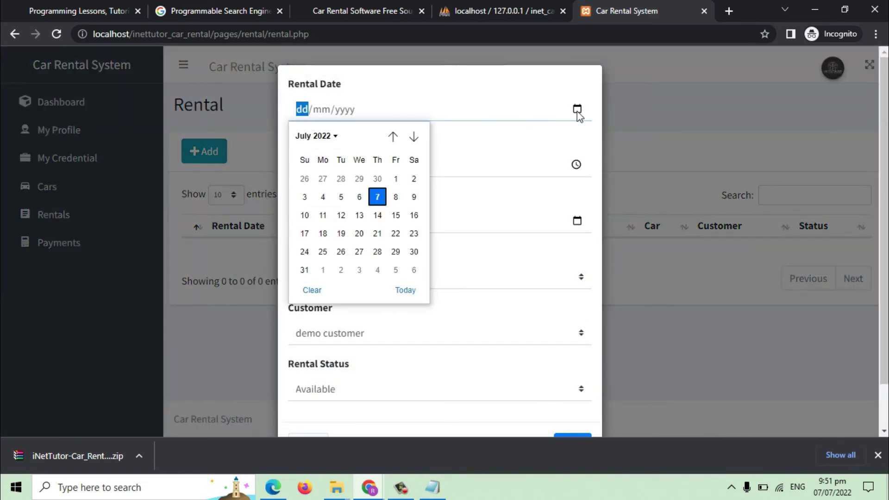
pyautogui.click(396, 197)
pyautogui.click(301, 169)
pyautogui.write('04:00 pm')
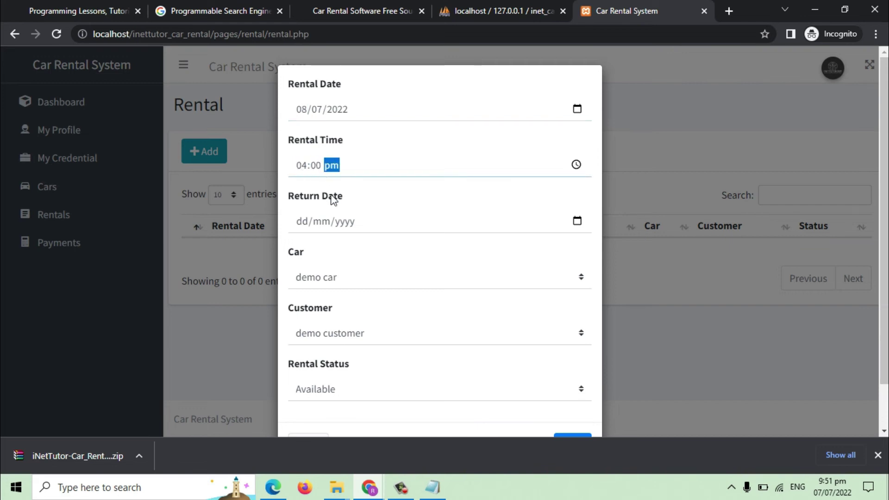
pyautogui.click(577, 221)
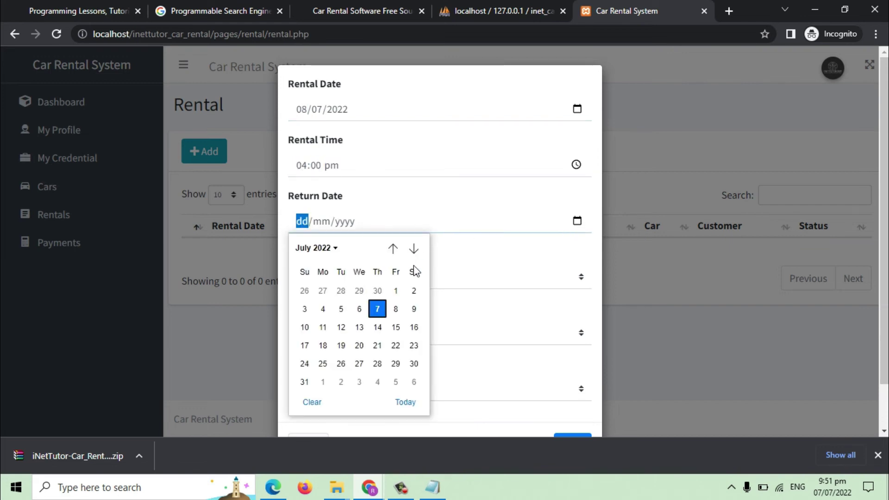
pyautogui.click(413, 312)
pyautogui.click(348, 275)
pyautogui.click(397, 272)
pyautogui.scroll(-1, 369, 279)
pyautogui.click(574, 396)
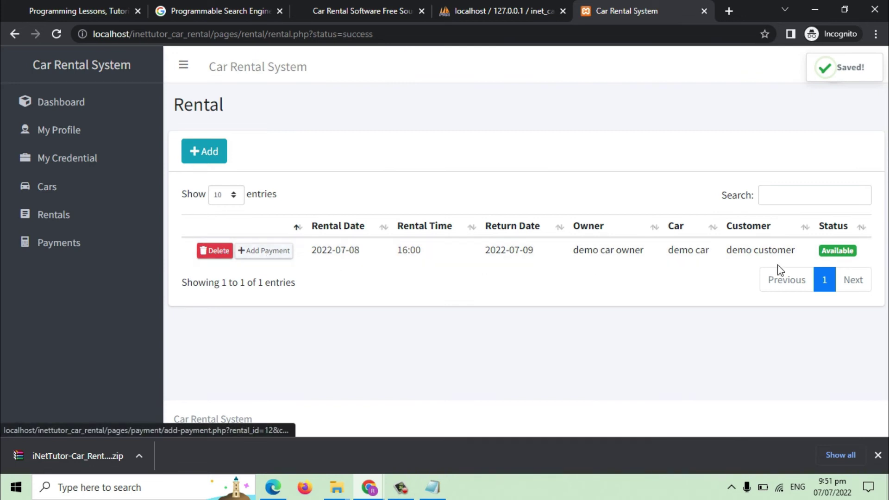
# Record a 500 payment, 0 extra charges, dated 07/07/2022 with a JPG proof for the rental.
pyautogui.click(278, 253)
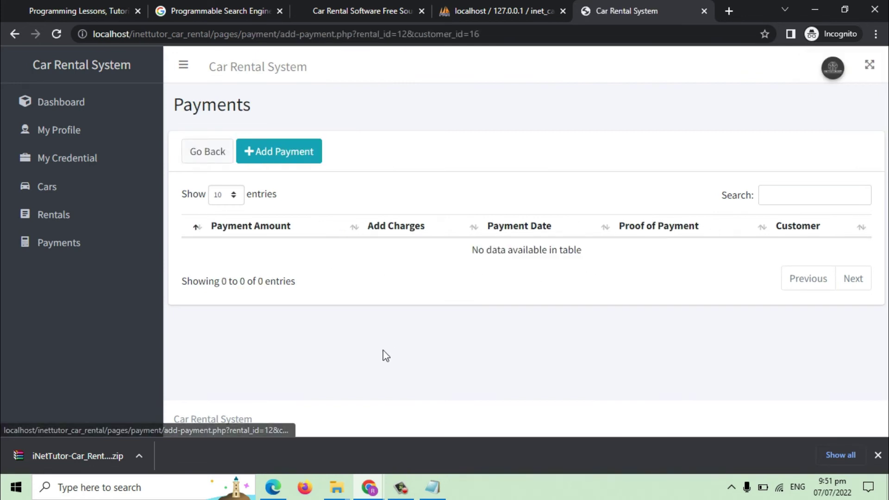
pyautogui.click(268, 159)
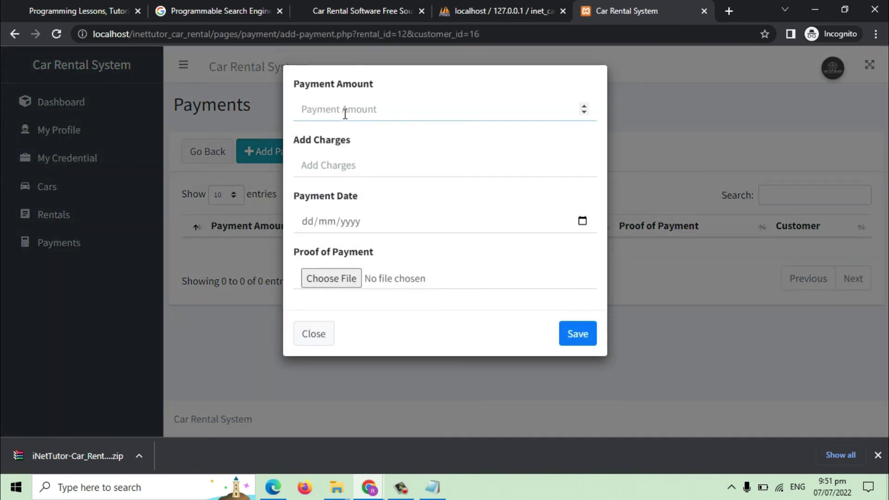
pyautogui.write('500')
pyautogui.click(361, 168)
pyautogui.write('0')
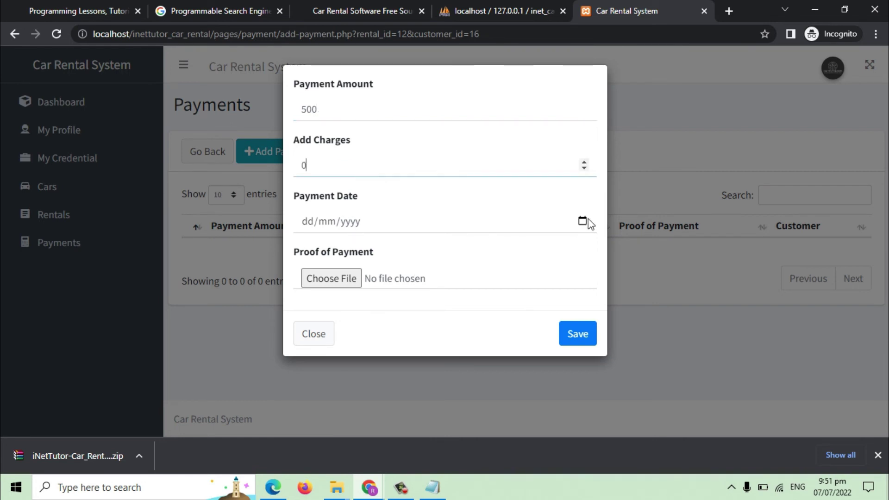
pyautogui.click(583, 220)
pyautogui.click(387, 308)
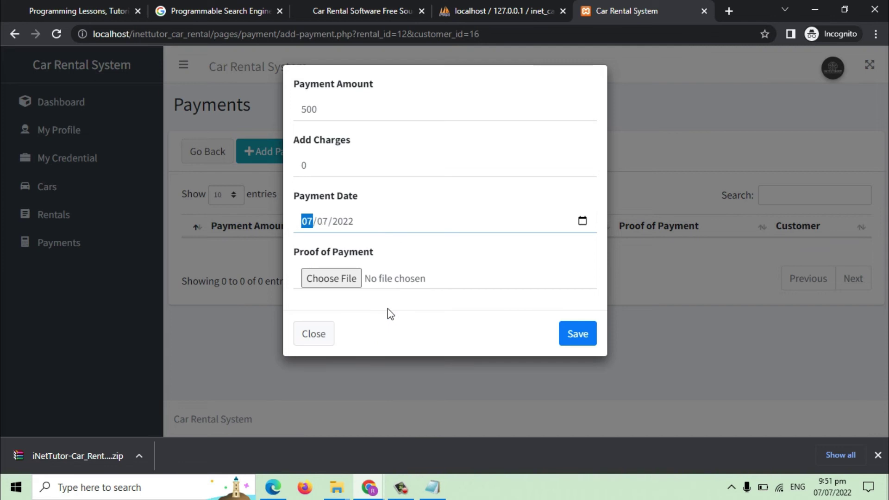
pyautogui.click(341, 279)
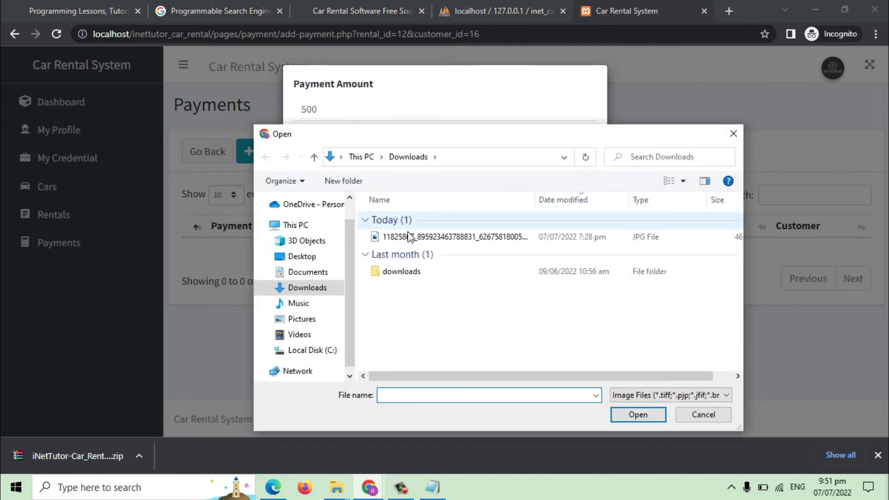
pyautogui.doubleClick(420, 238)
pyautogui.click(584, 340)
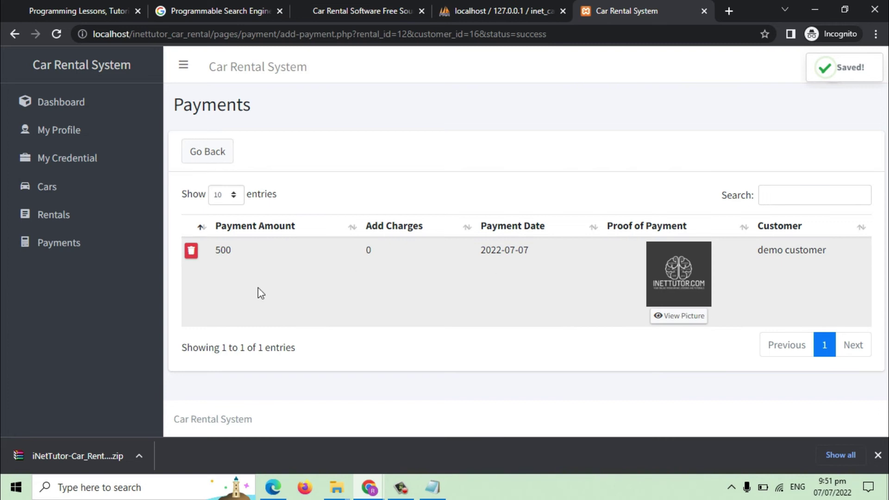
pyautogui.click(48, 217)
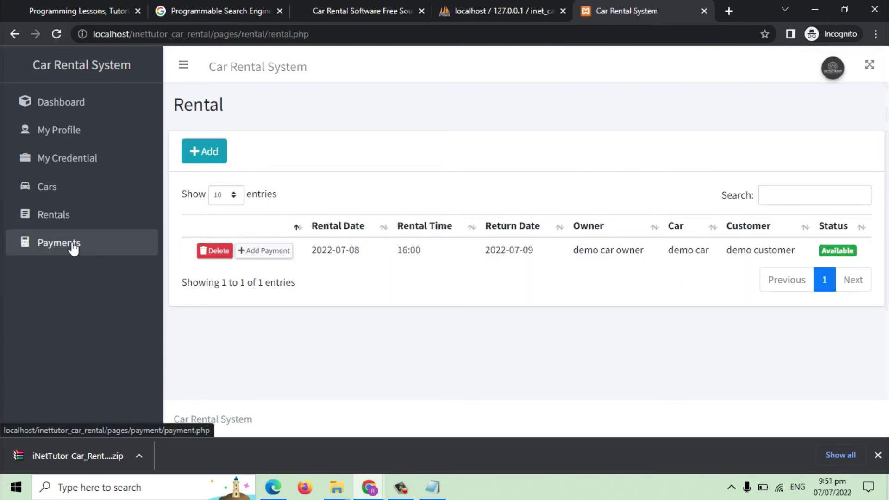
# Check the Payments and Rentals lists, then log out and sign in as administrator.
pyautogui.click(68, 246)
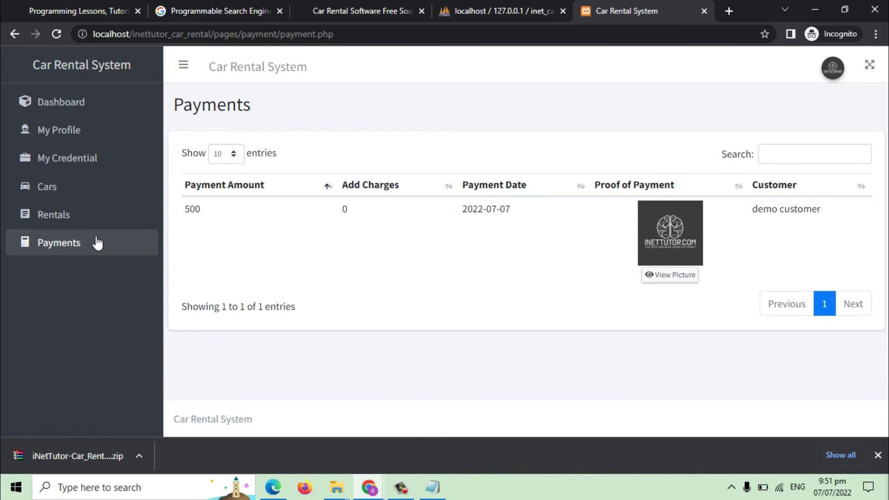
pyautogui.click(84, 226)
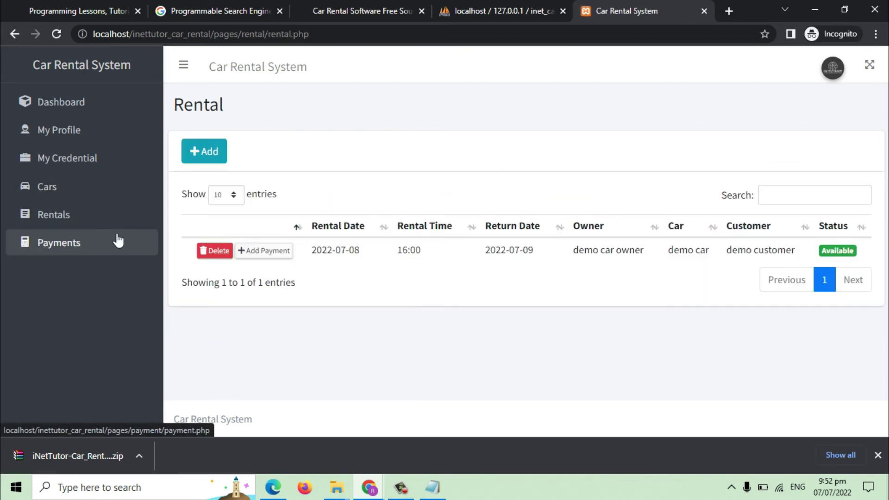
pyautogui.click(835, 79)
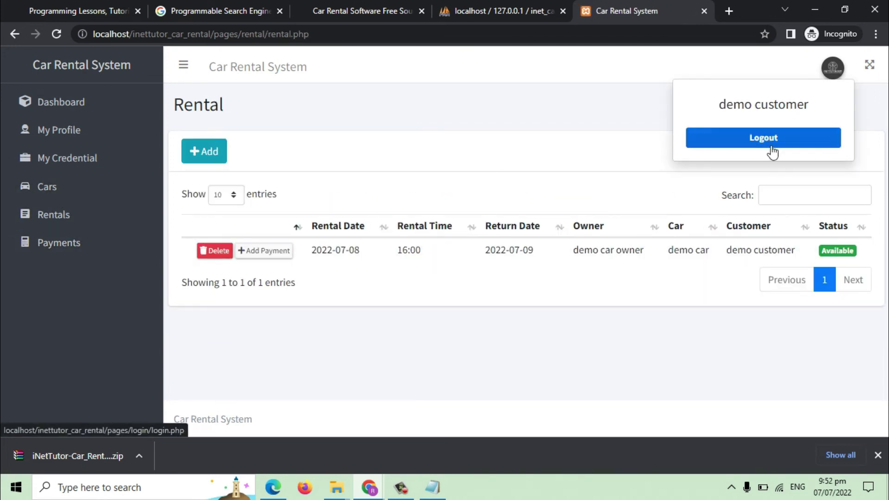
pyautogui.click(771, 150)
pyautogui.click(413, 240)
pyautogui.write('admi')
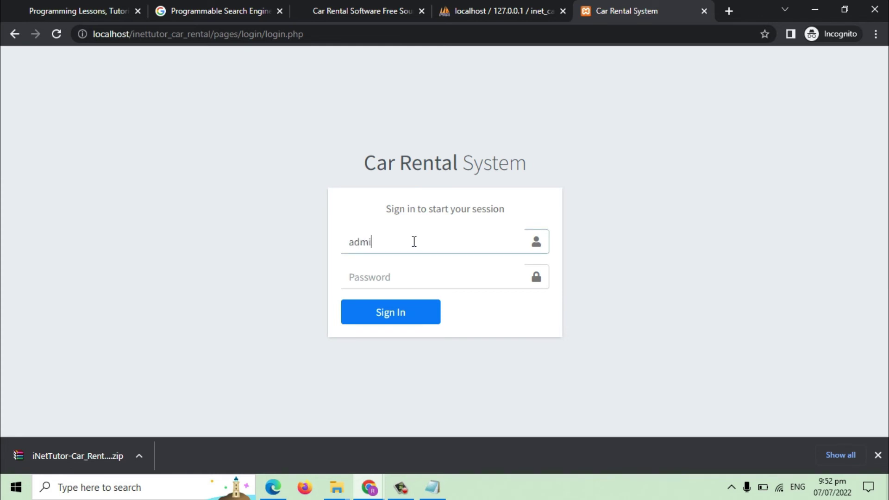
pyautogui.write('a')
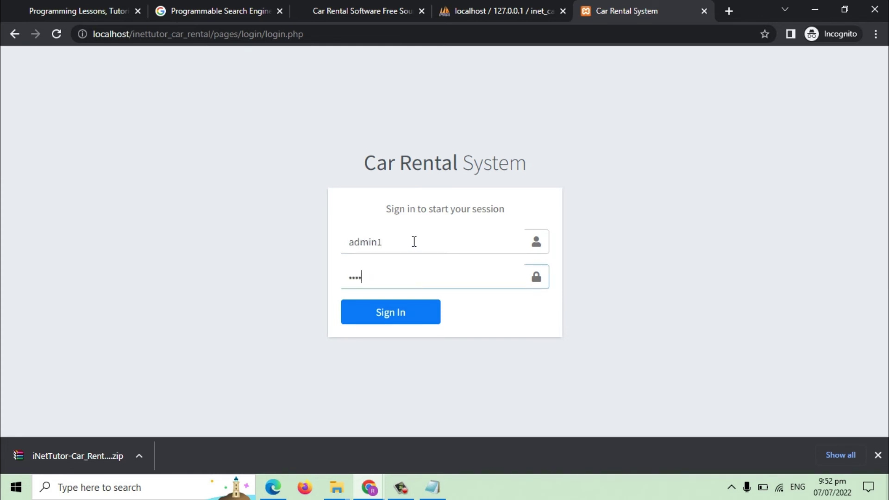
pyautogui.click(424, 320)
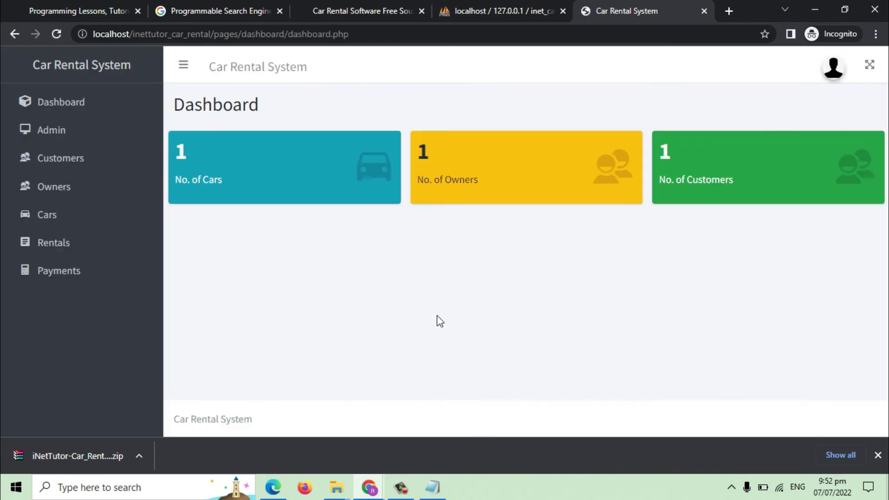
# Inspect the demo car owner's driver's license credential and its image.
pyautogui.click(74, 191)
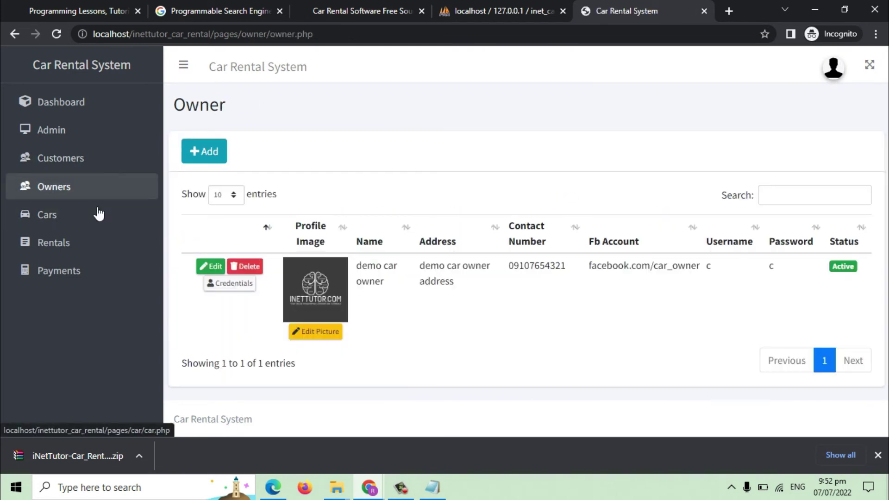
pyautogui.click(229, 284)
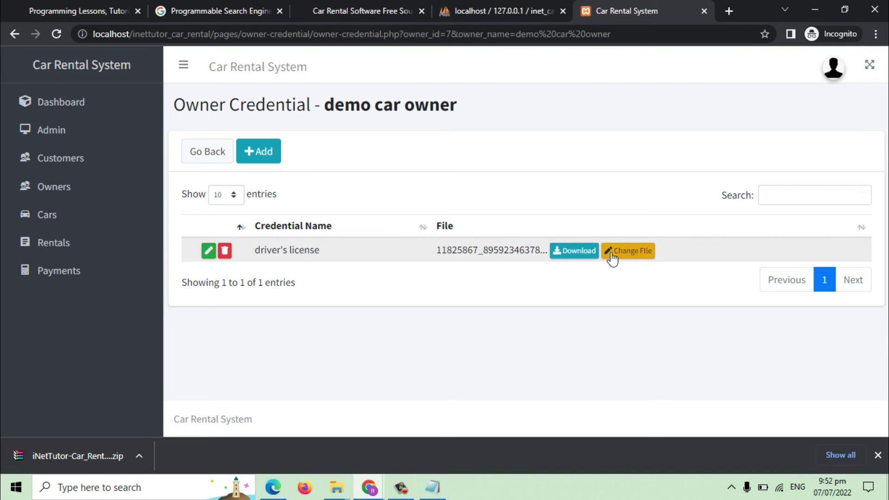
pyautogui.click(209, 252)
pyautogui.click(319, 171)
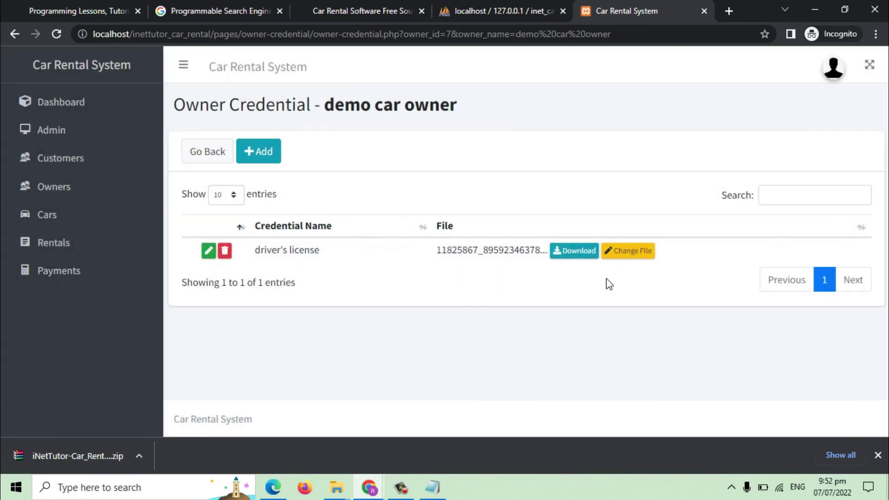
pyautogui.click(576, 253)
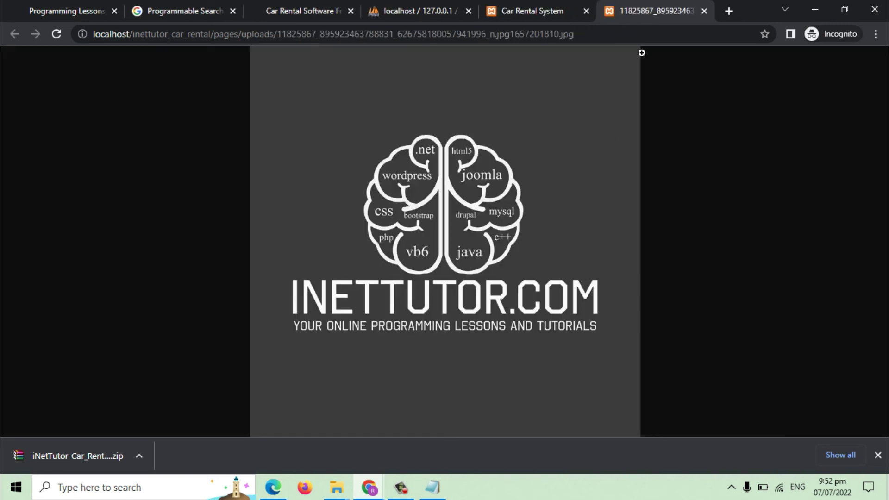
pyautogui.click(550, 11)
pyautogui.click(704, 10)
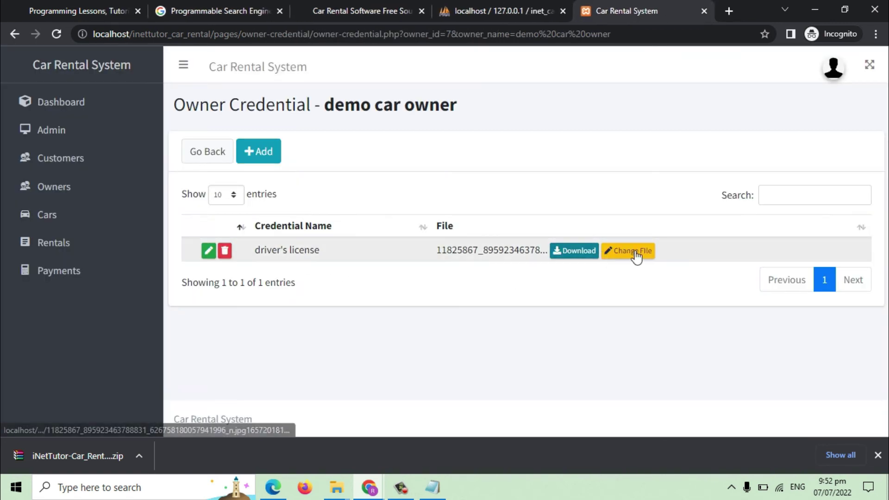
pyautogui.click(72, 190)
# Review demo car's images and reviews, then the Rentals and Payments lists as admin.
pyautogui.click(68, 218)
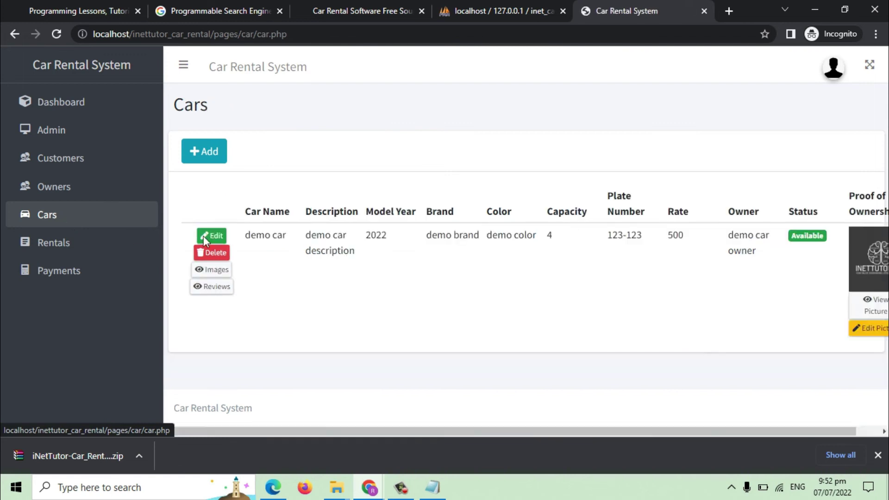
pyautogui.click(220, 321)
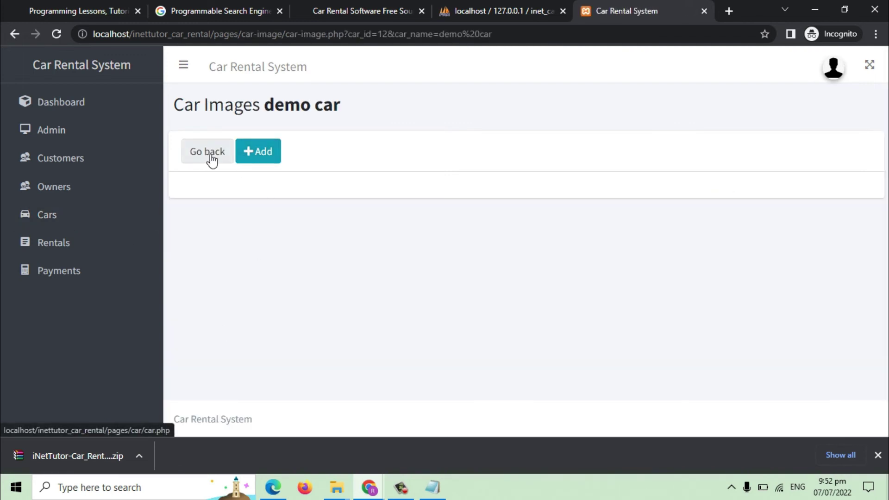
pyautogui.click(211, 160)
pyautogui.click(219, 337)
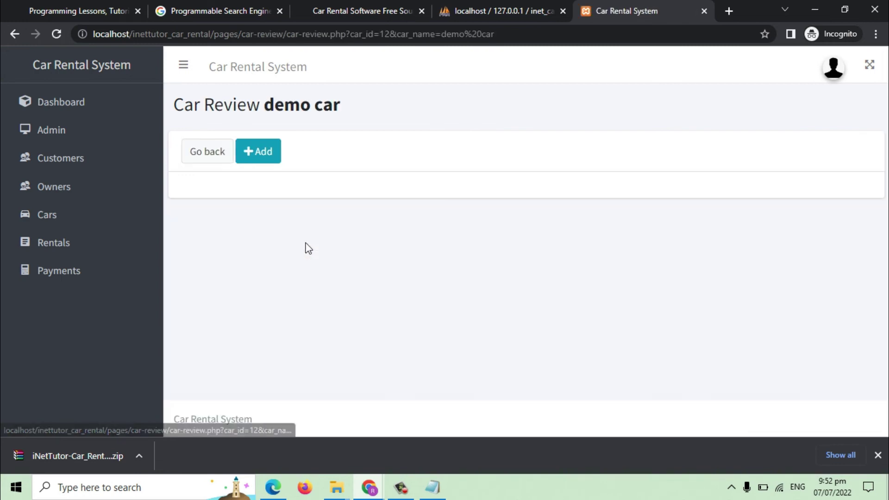
pyautogui.click(224, 156)
pyautogui.click(104, 250)
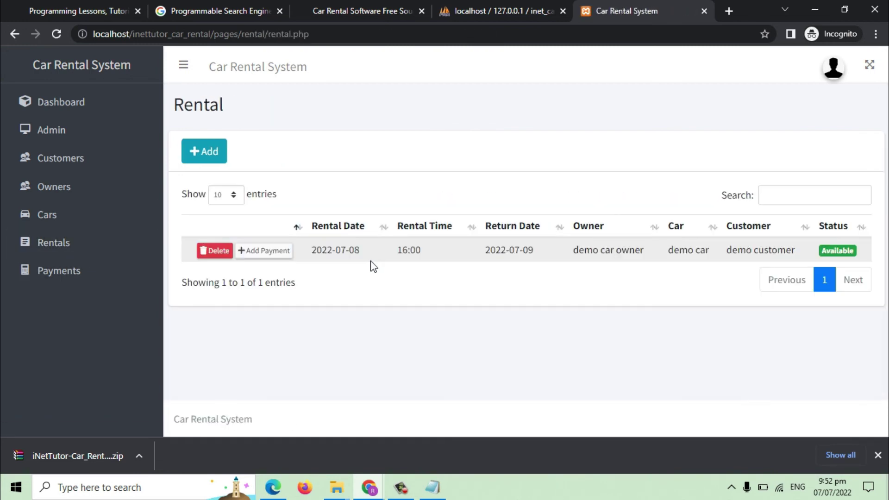
pyautogui.click(65, 272)
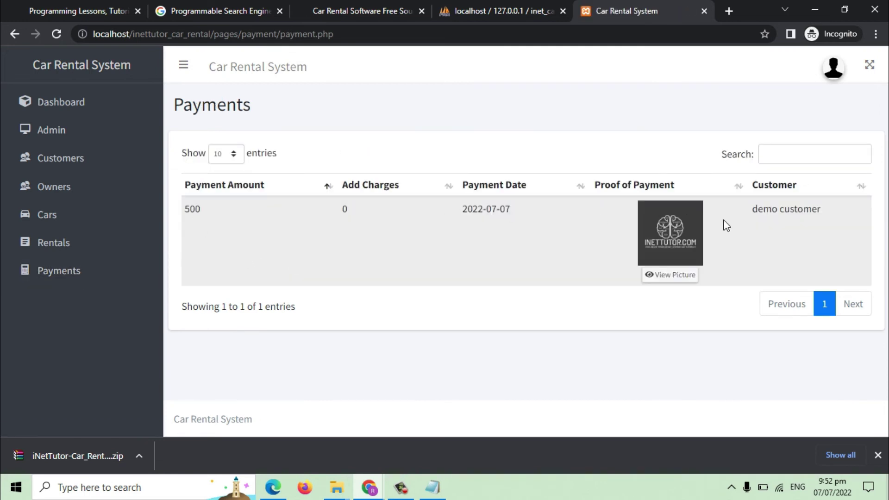
# Log out of the administrator account and sign back into the non-admin account.
pyautogui.click(833, 68)
pyautogui.click(757, 137)
pyautogui.click(403, 249)
pyautogui.write('a')
pyautogui.click(391, 276)
pyautogui.write('a')
pyautogui.click(406, 322)
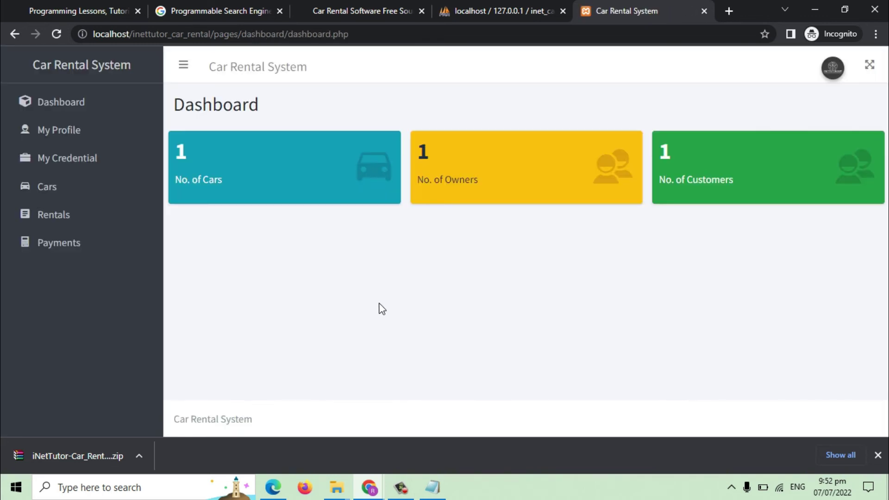
# Add a 'demo review' for demo car from the demo customer with score 100.
pyautogui.click(74, 190)
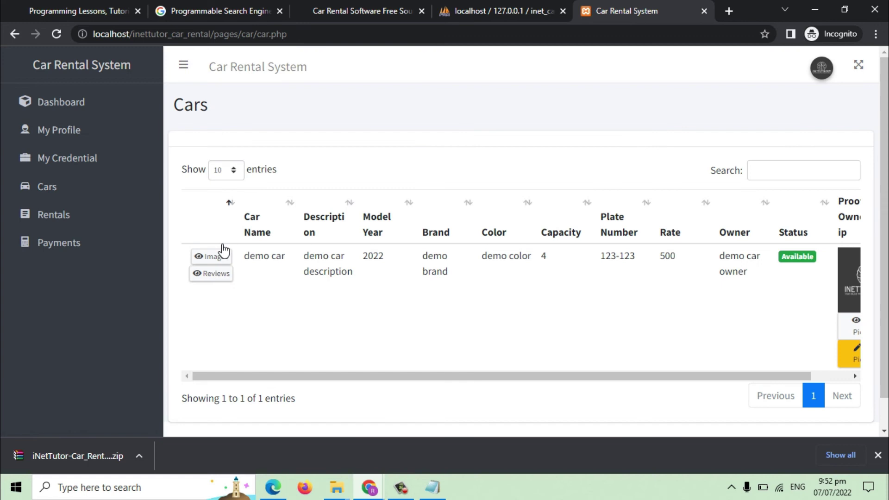
pyautogui.click(224, 273)
pyautogui.click(266, 157)
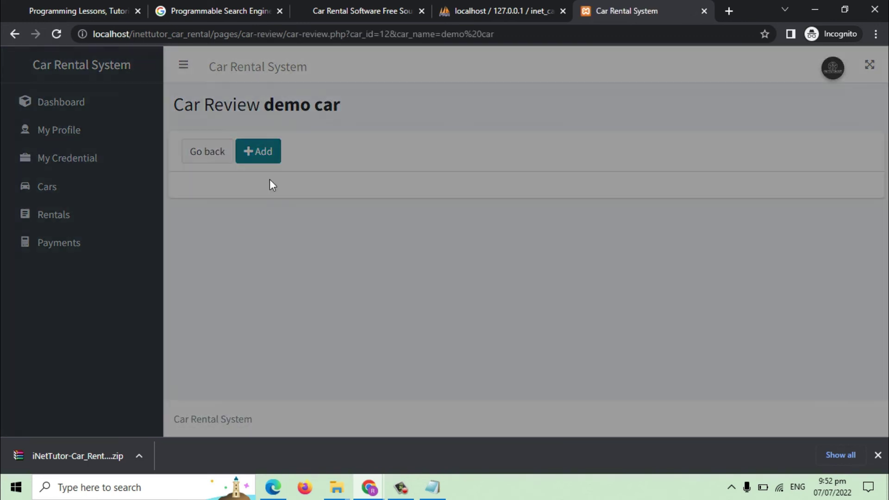
pyautogui.write('deno')
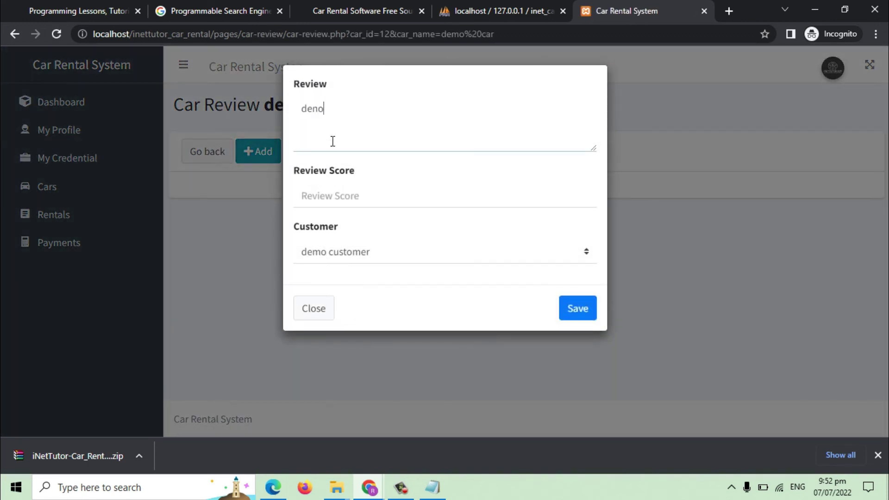
pyautogui.write(' review')
pyautogui.click(357, 198)
pyautogui.write('100')
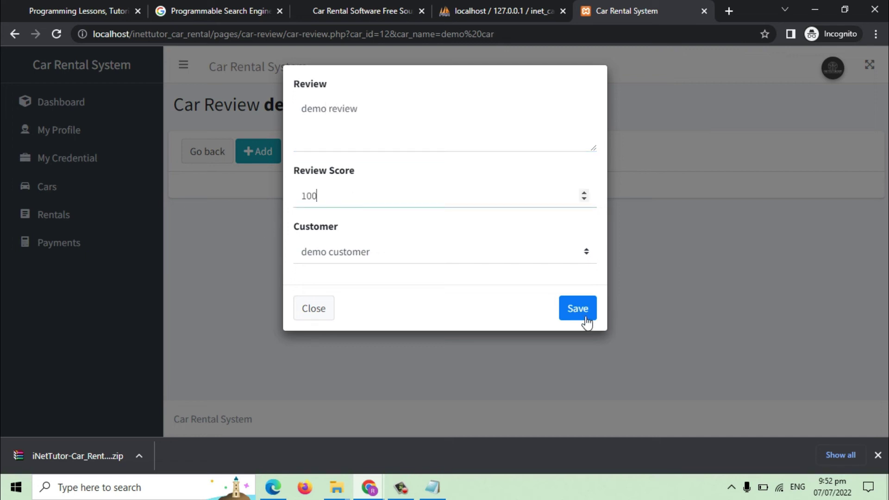
pyautogui.click(578, 309)
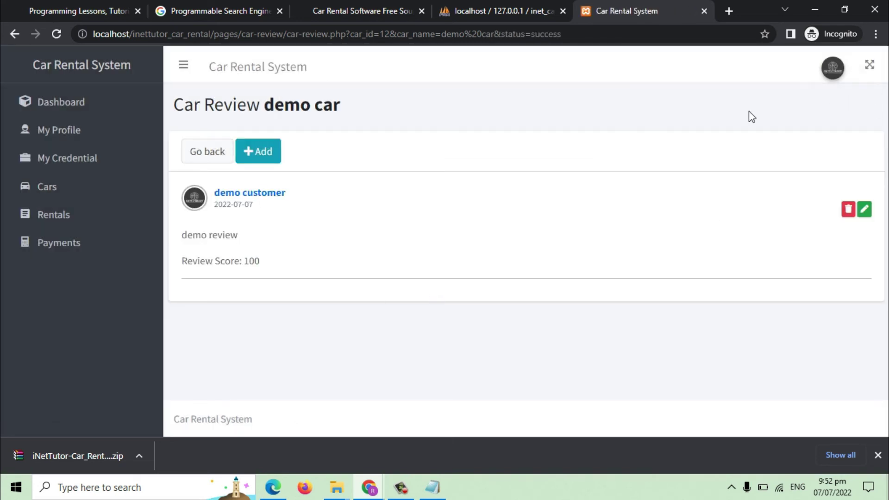
# Log out of the customer account, sign in as the car owner and view the profile.
pyautogui.click(833, 76)
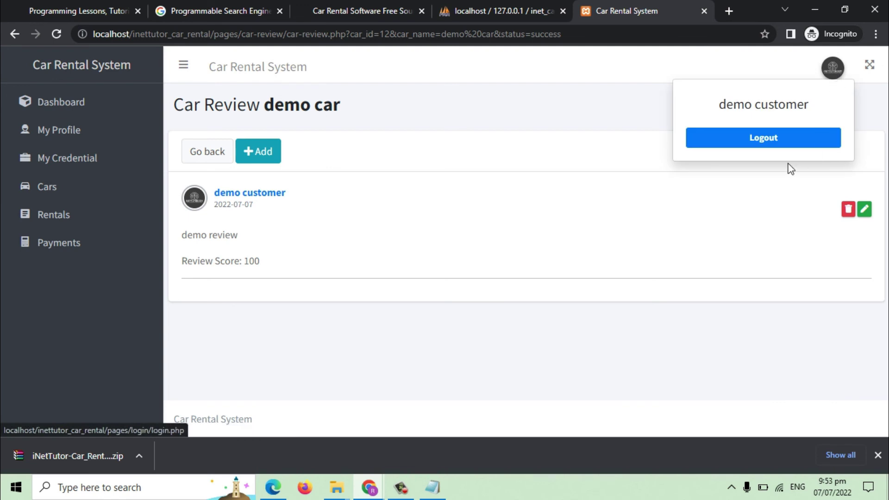
pyautogui.click(782, 145)
pyautogui.click(389, 248)
pyautogui.write('c')
pyautogui.click(382, 285)
pyautogui.write('c')
pyautogui.click(390, 309)
pyautogui.click(146, 135)
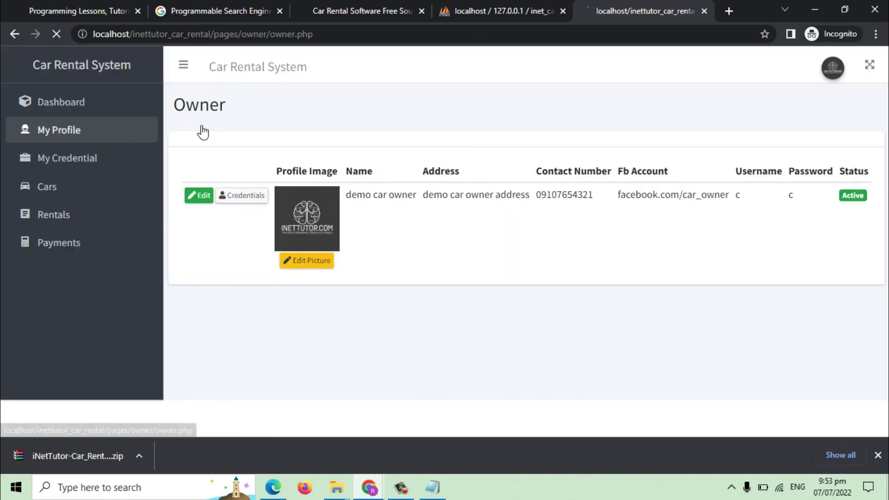
pyautogui.doubleClick(218, 111)
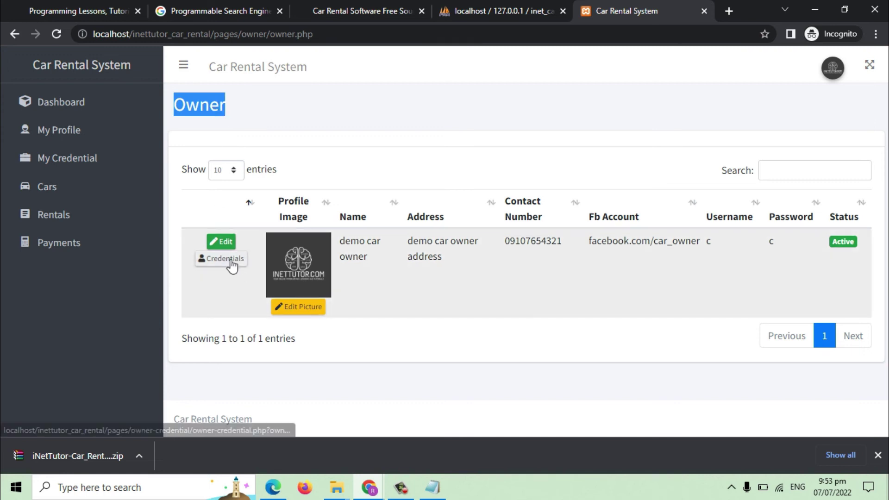
# Upload a JPG image described as 'demo images' to demo car's gallery.
pyautogui.click(49, 186)
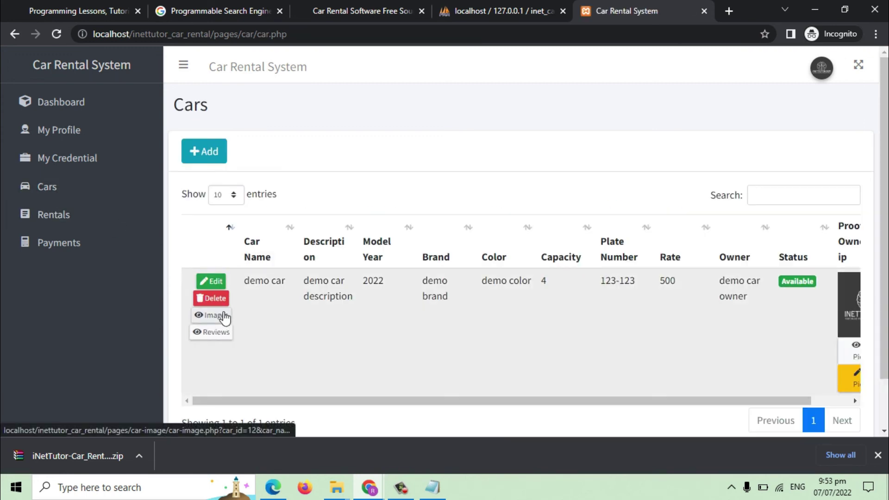
pyautogui.click(223, 316)
pyautogui.click(263, 153)
pyautogui.click(351, 131)
pyautogui.write('demo')
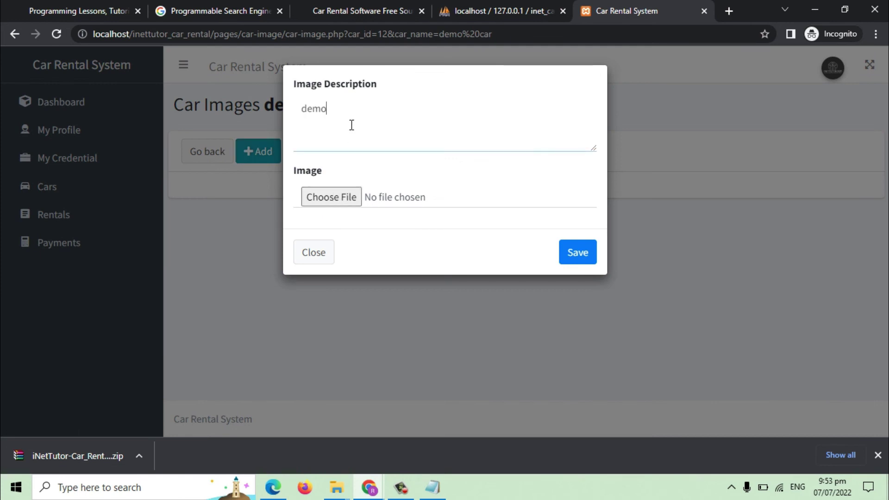
pyautogui.write(' images')
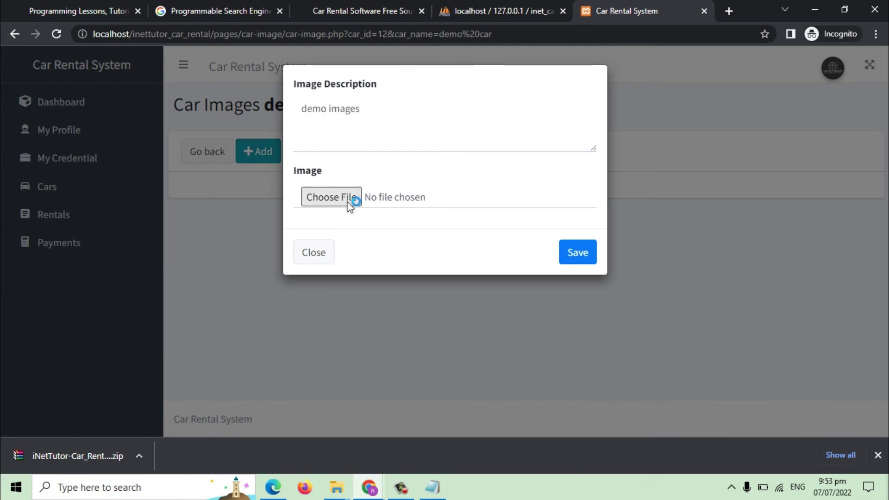
pyautogui.click(347, 199)
pyautogui.click(399, 238)
pyautogui.doubleClick(399, 237)
pyautogui.click(577, 252)
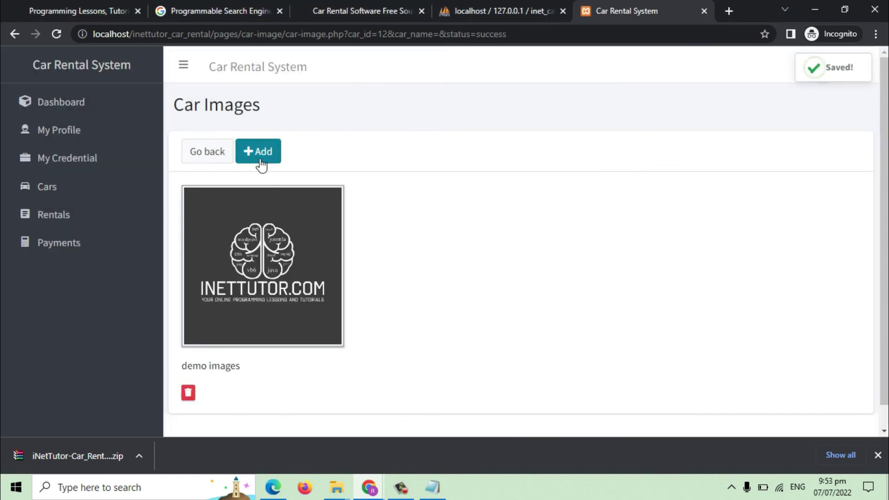
pyautogui.click(213, 158)
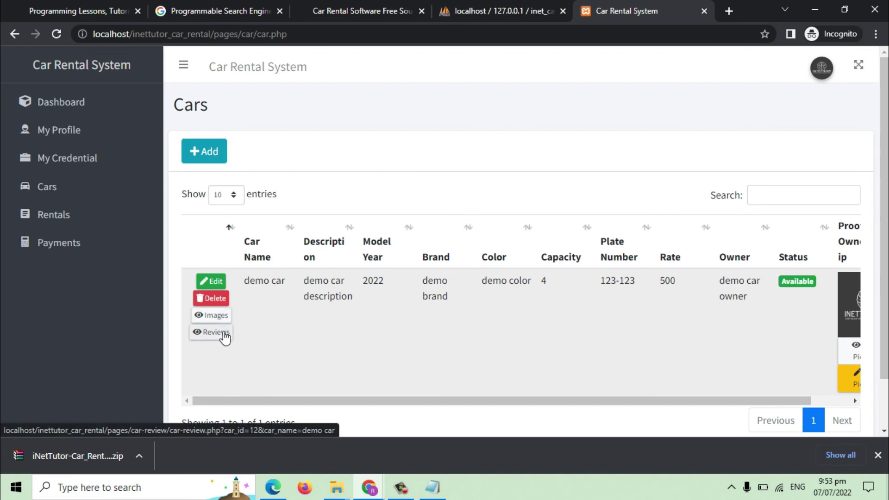
# Open the demo car's reviews, then view the owner's list of rentals.
pyautogui.click(221, 332)
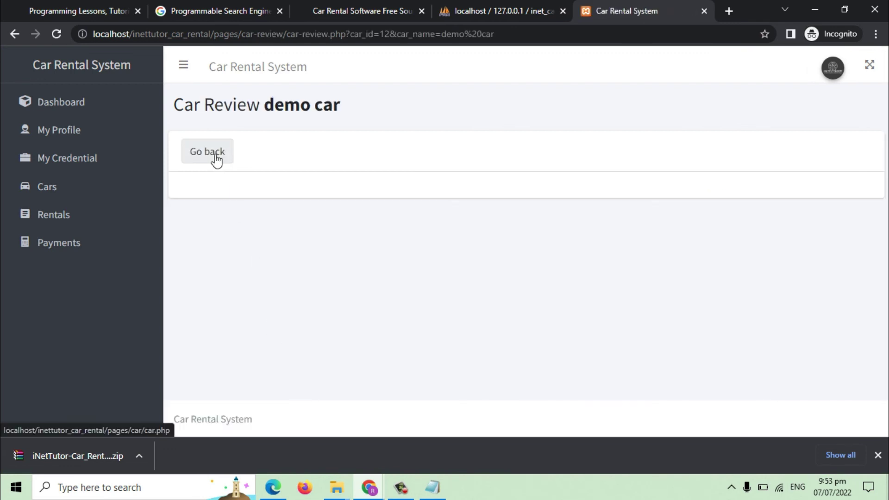
pyautogui.click(214, 158)
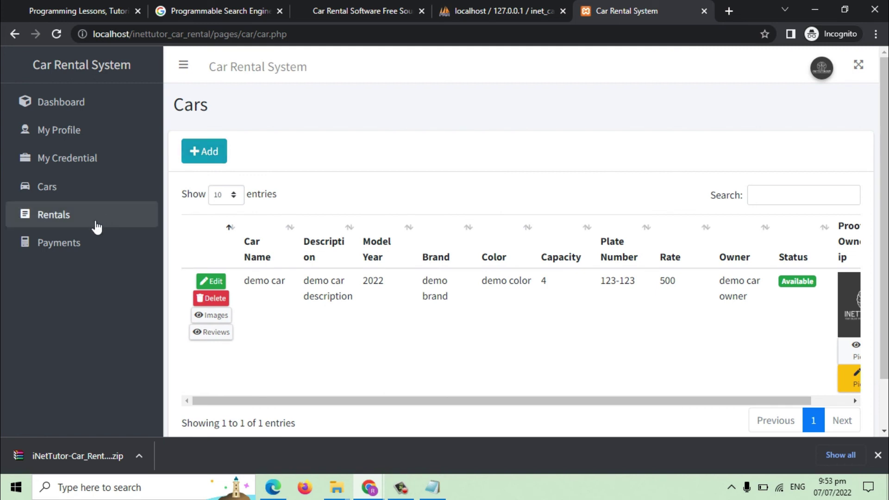
pyautogui.click(80, 216)
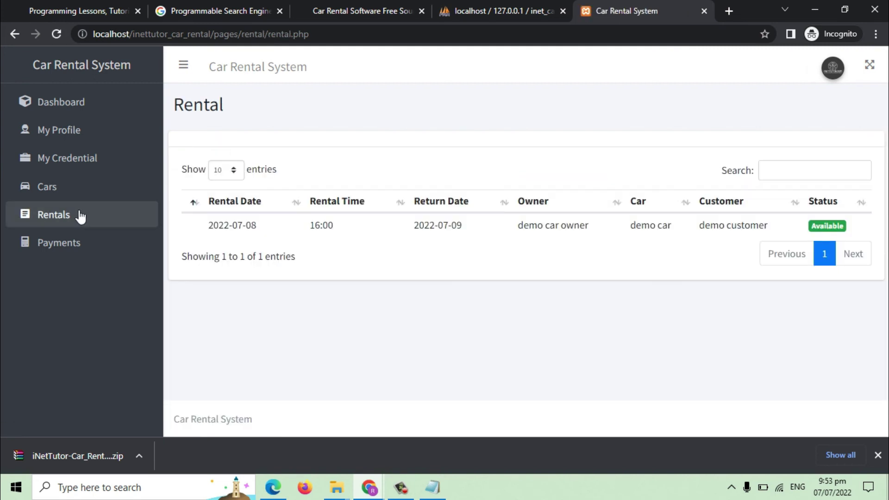
# Revisit the demo car's reviews from Cars and view the payments list.
pyautogui.click(64, 193)
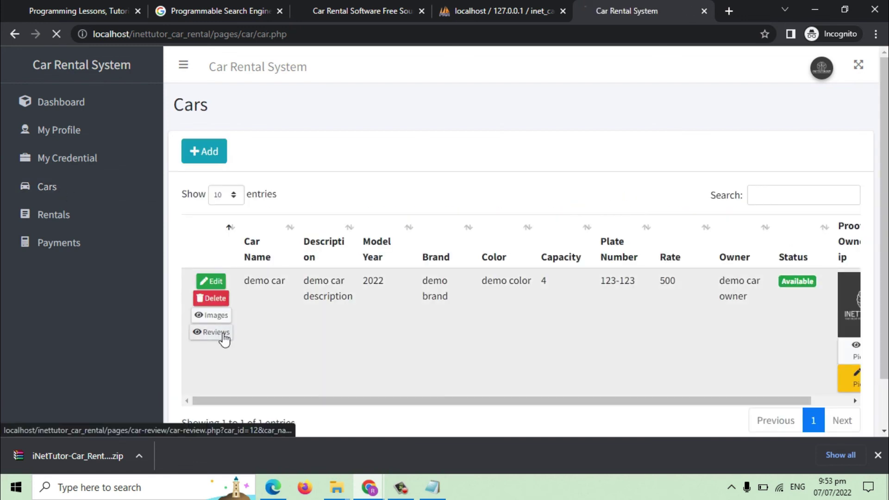
pyautogui.click(225, 332)
pyautogui.click(226, 154)
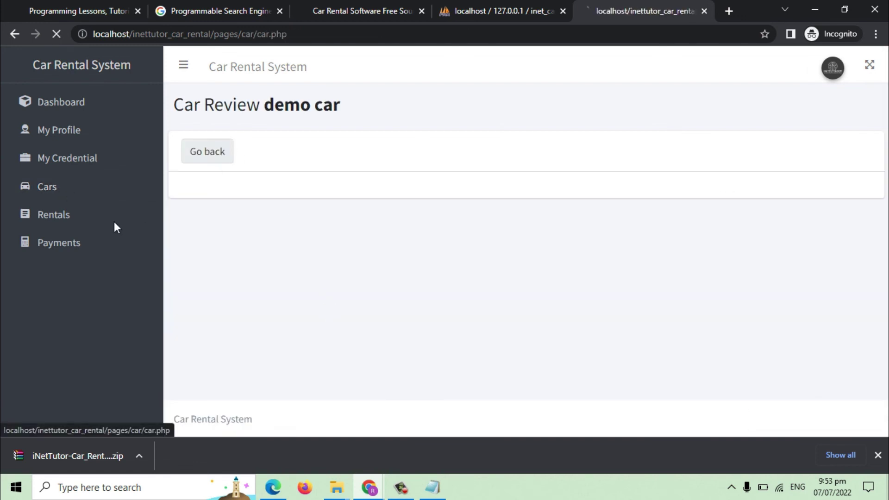
pyautogui.click(79, 242)
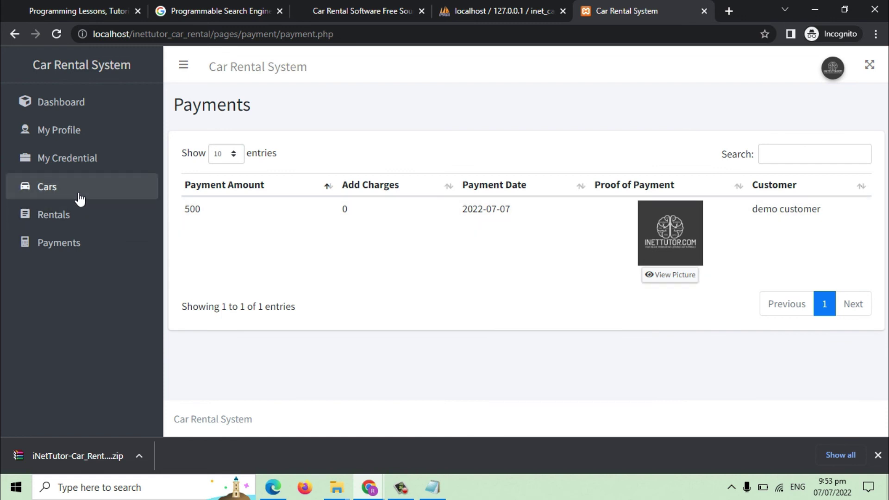
# Check the demo car's reviews once more and return to the payments list.
pyautogui.click(79, 195)
pyautogui.click(229, 335)
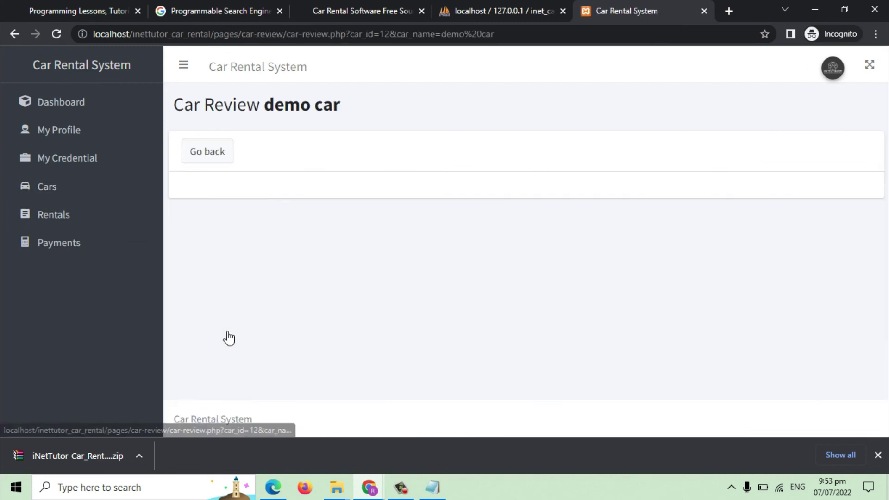
pyautogui.click(202, 152)
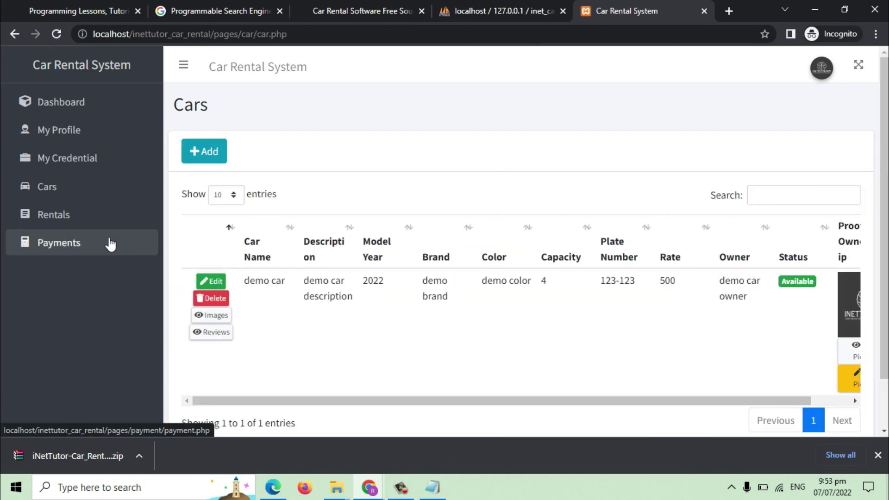
pyautogui.click(109, 244)
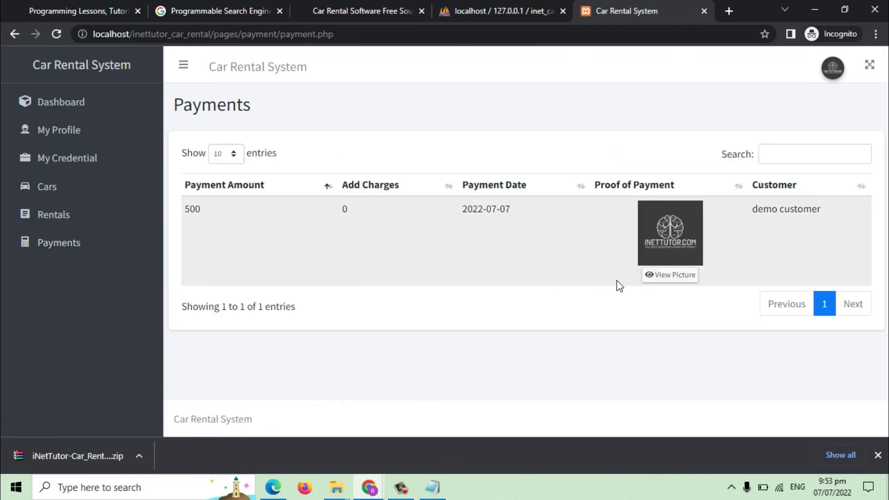
# View the owner's profile, log out of the owner account, and dismiss the downloads bar.
pyautogui.click(74, 133)
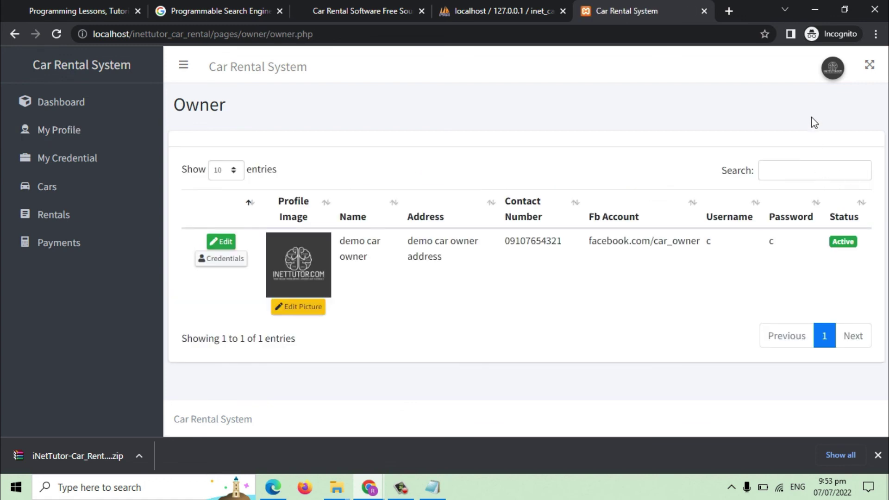
pyautogui.click(832, 69)
pyautogui.click(764, 137)
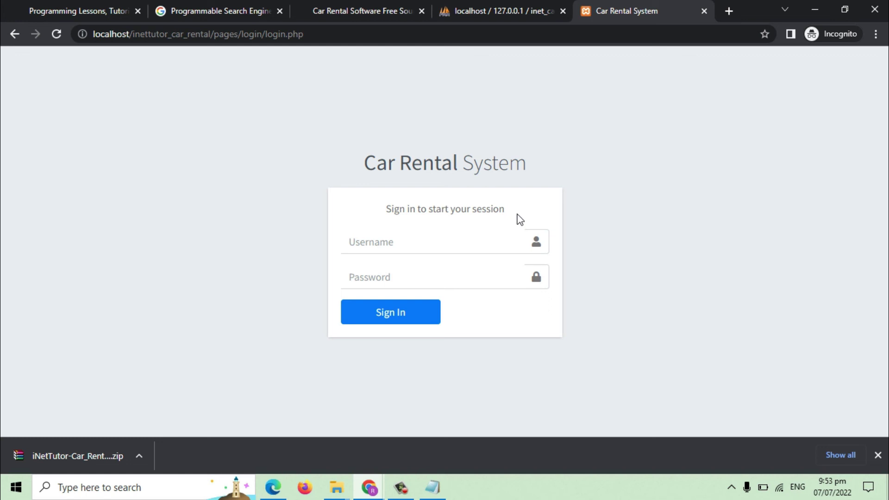
pyautogui.click(878, 455)
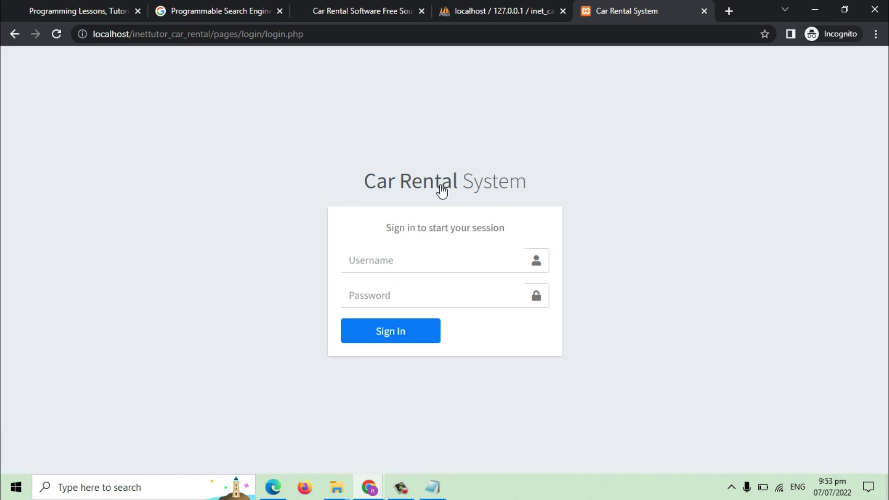